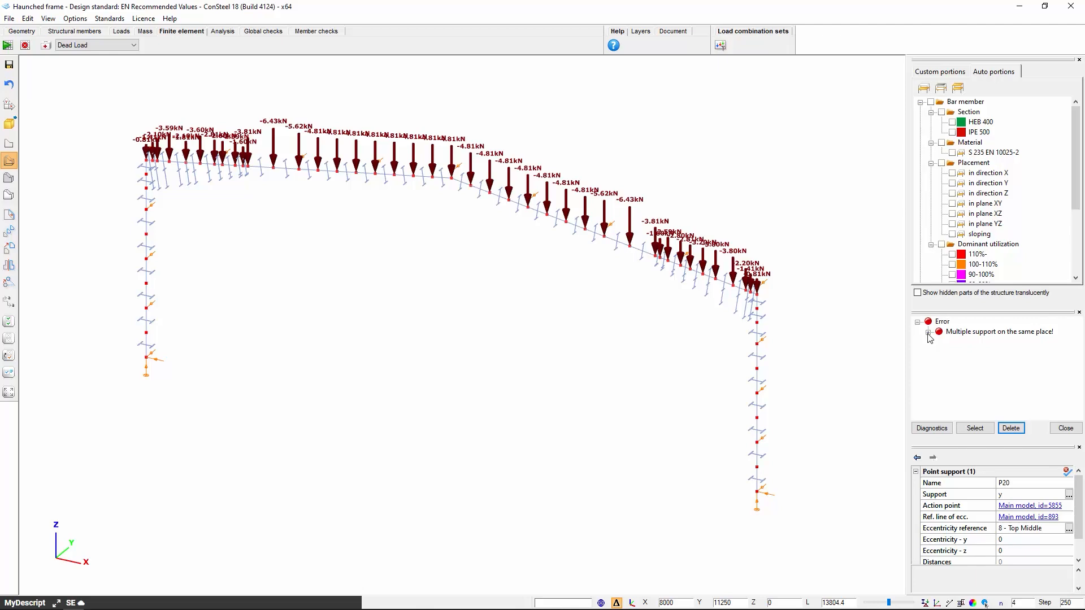
Delete the duplicate point support P20 listed under the multiple supports error and return to the structural model view
{"action": "left_click", "coordinate": [928, 334]}
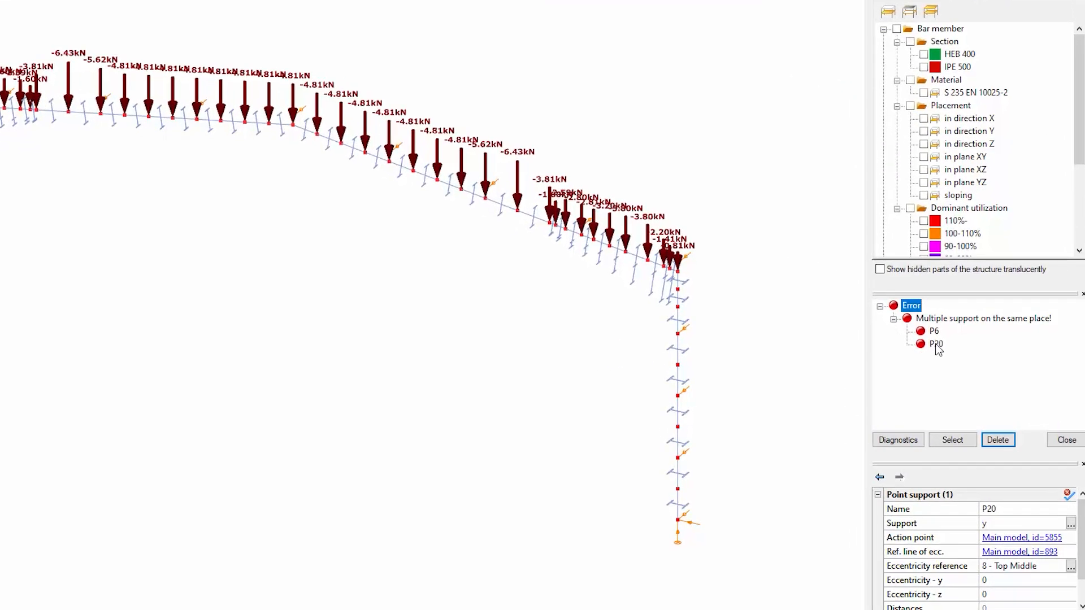
{"action": "left_click", "coordinate": [935, 344]}
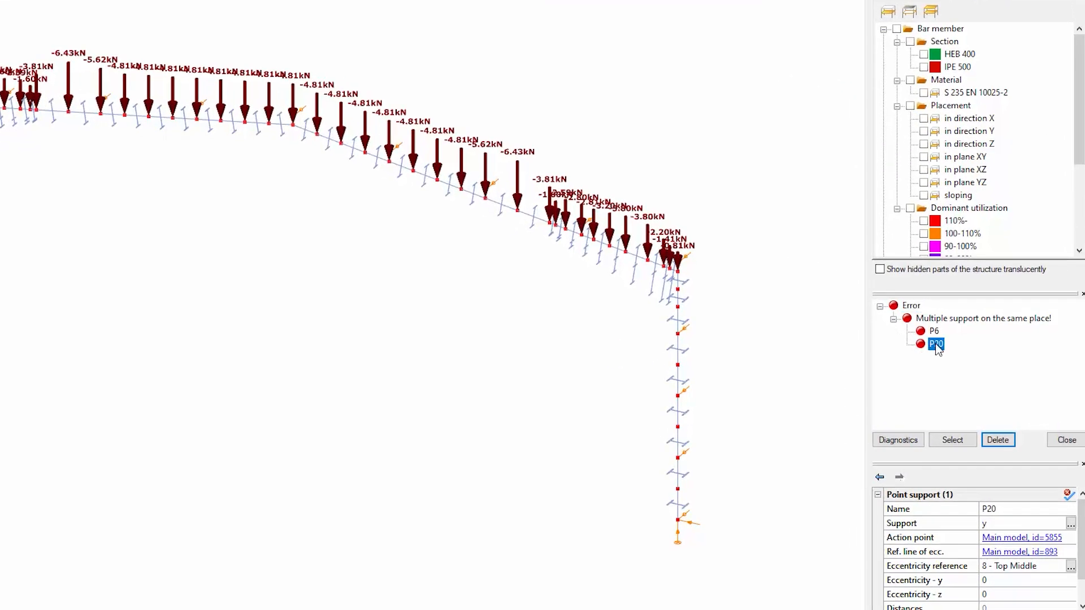
{"action": "left_click", "coordinate": [951, 436]}
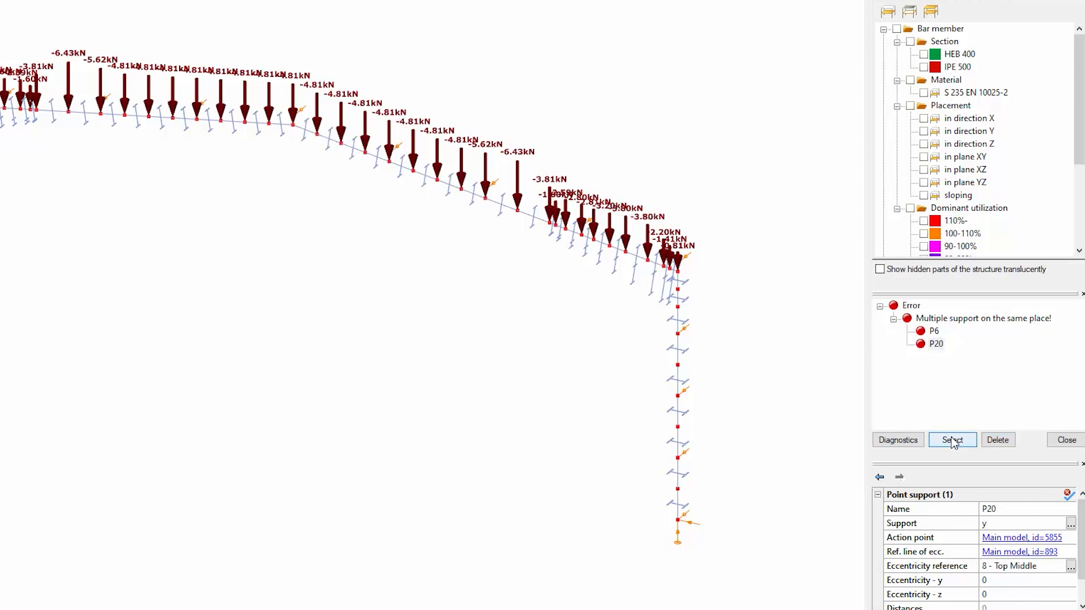
{"action": "left_click", "coordinate": [997, 440]}
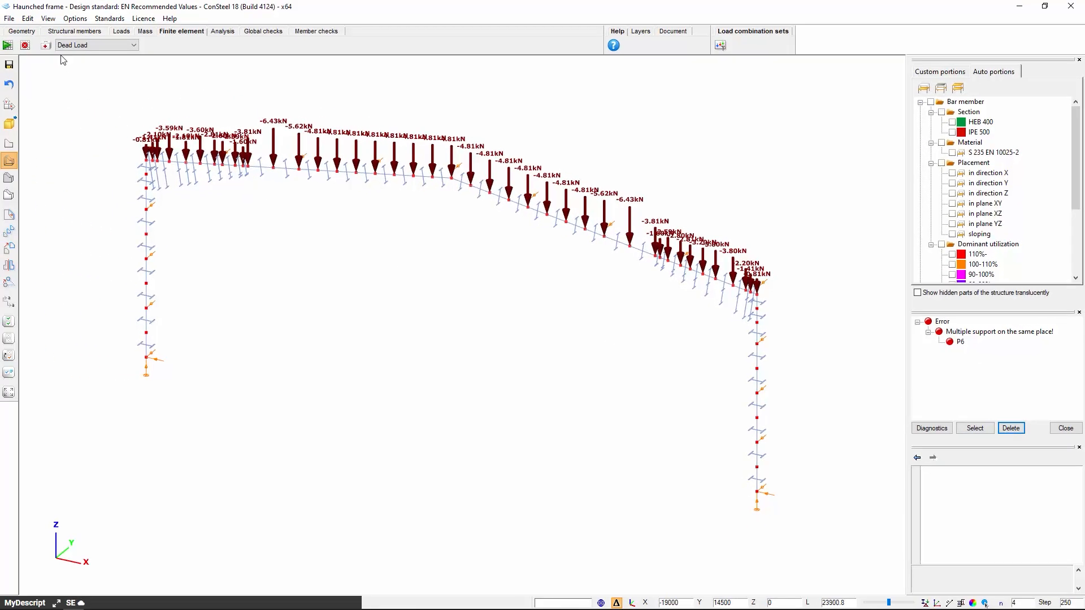
{"action": "left_click", "coordinate": [45, 45]}
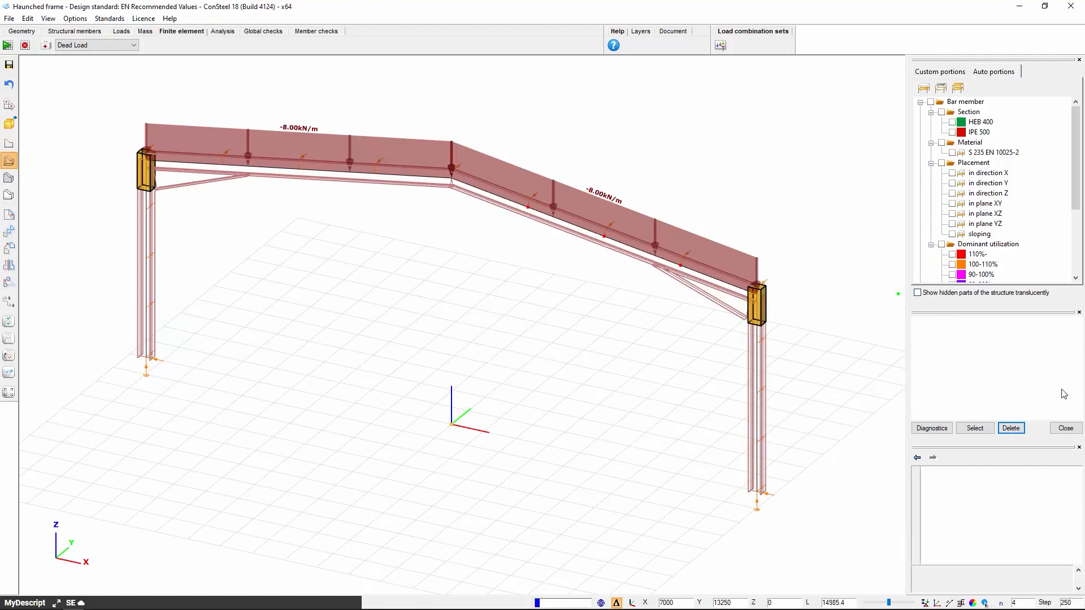
Open the analysis parameters and show the detailed load case settings for the elastic analysis
{"action": "left_click", "coordinate": [222, 32]}
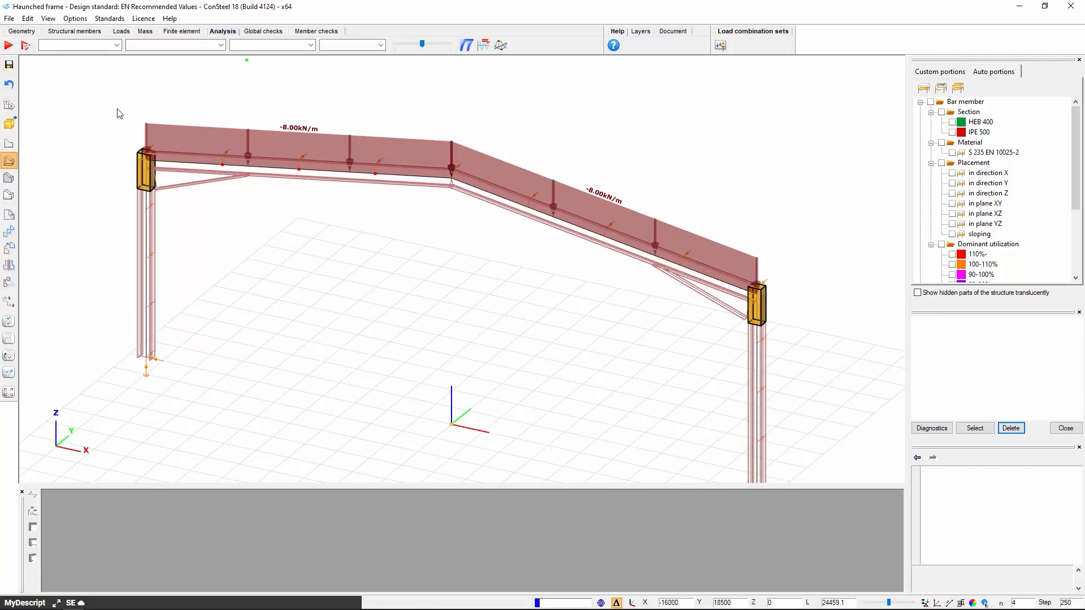
{"action": "left_click", "coordinate": [27, 48]}
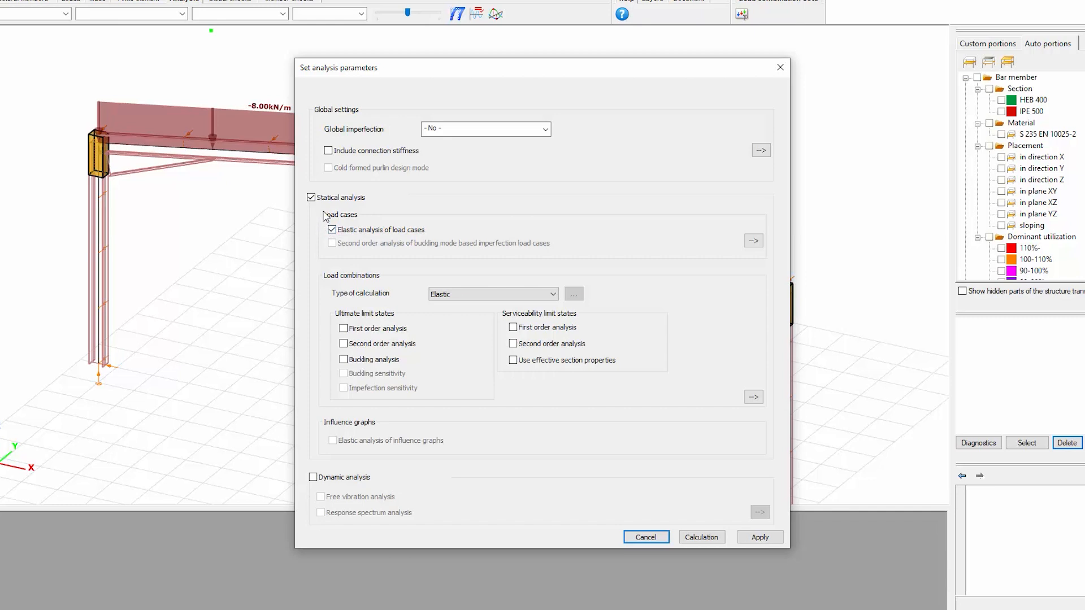
{"action": "left_click", "coordinate": [332, 231]}
{"action": "left_click", "coordinate": [753, 241]}
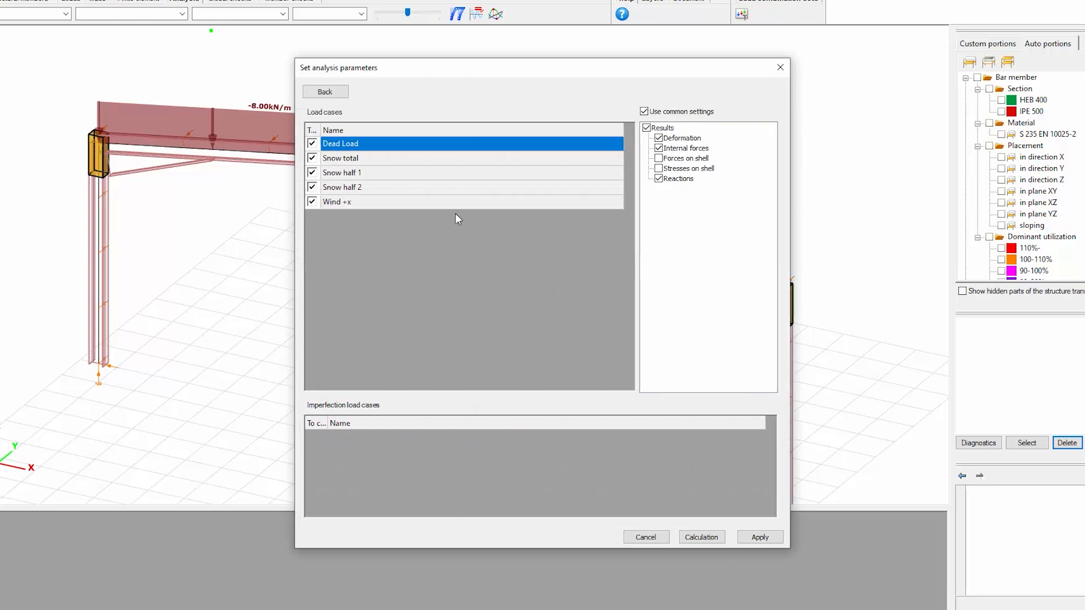
Try toggling the Snow total load case and the shell force and stress results in the load case settings
{"action": "left_click", "coordinate": [312, 158]}
{"action": "left_click", "coordinate": [312, 158]}
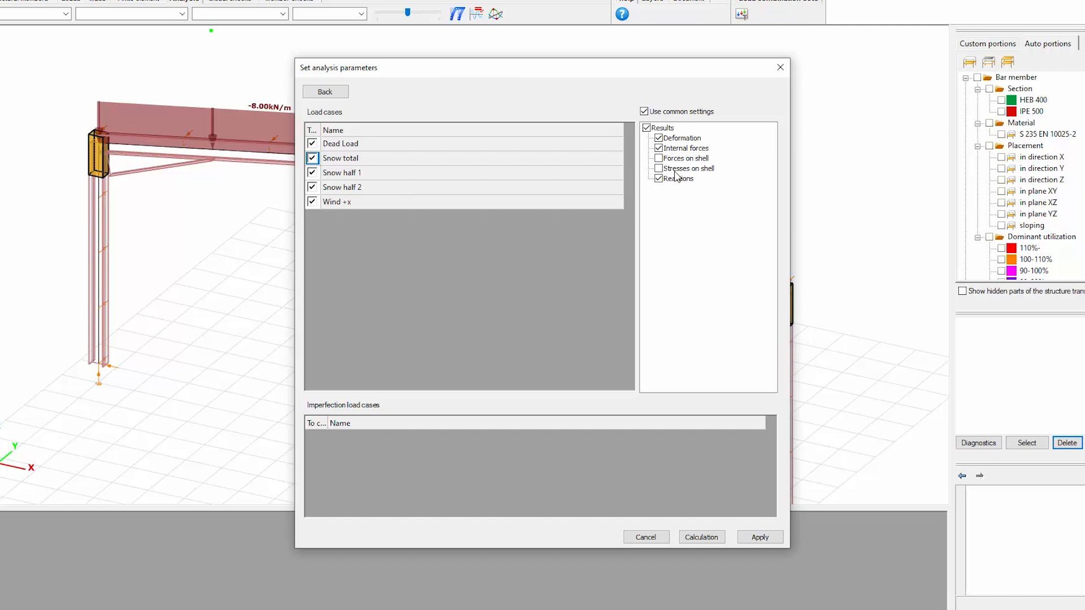
{"action": "left_click", "coordinate": [659, 158]}
{"action": "left_click", "coordinate": [659, 168]}
{"action": "left_click", "coordinate": [658, 168]}
Run the elastic analysis of the load cases and bring the whole deformed frame into view
{"action": "left_click", "coordinate": [325, 91]}
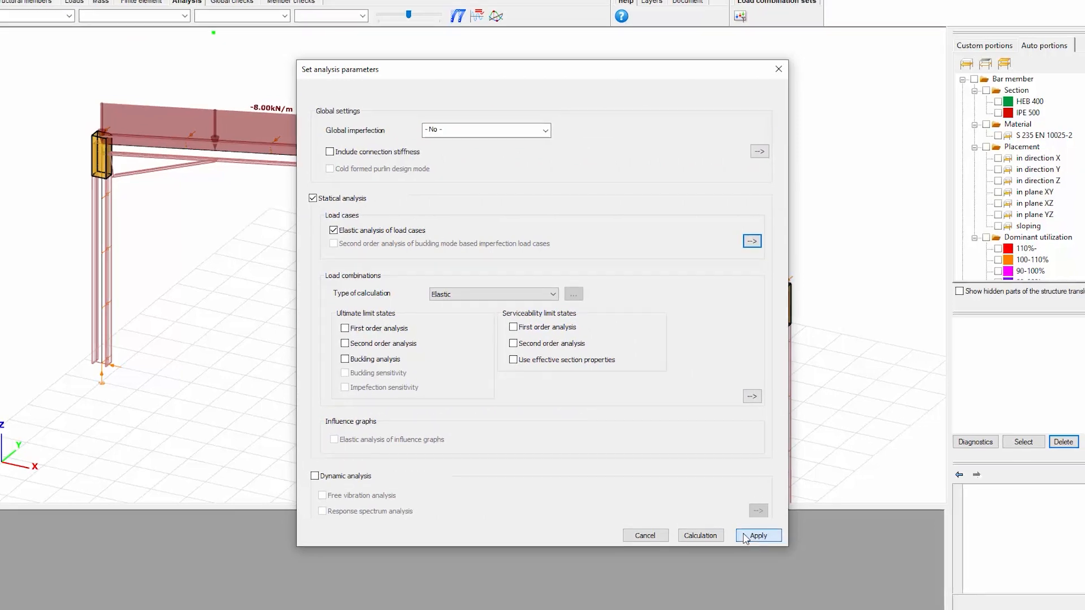
{"action": "left_click", "coordinate": [701, 537]}
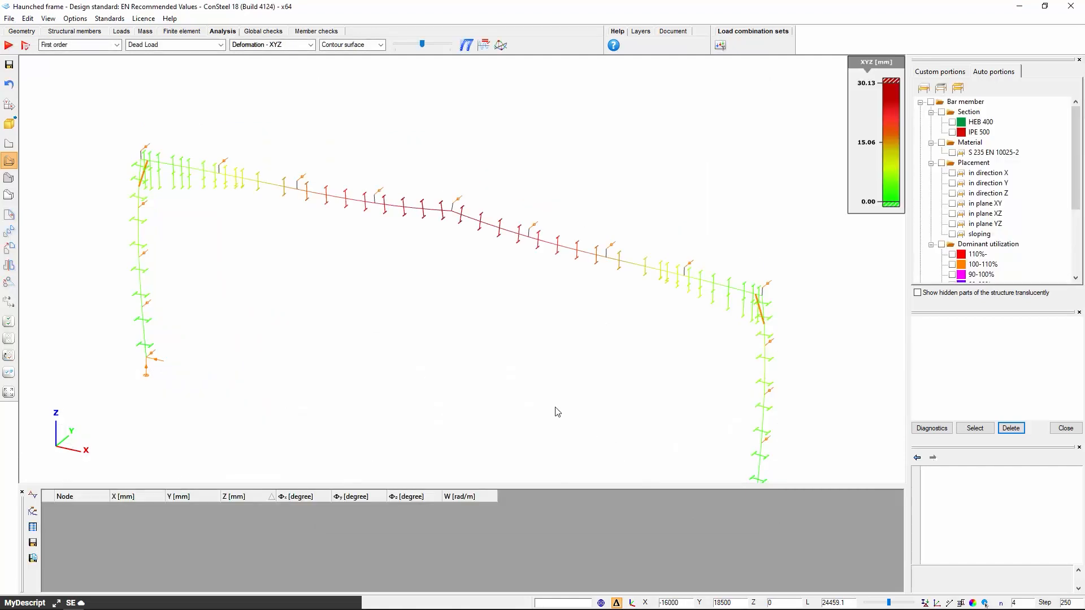
{"action": "middle_click_drag", "start_coordinate": [338, 310], "coordinate": [341, 286]}
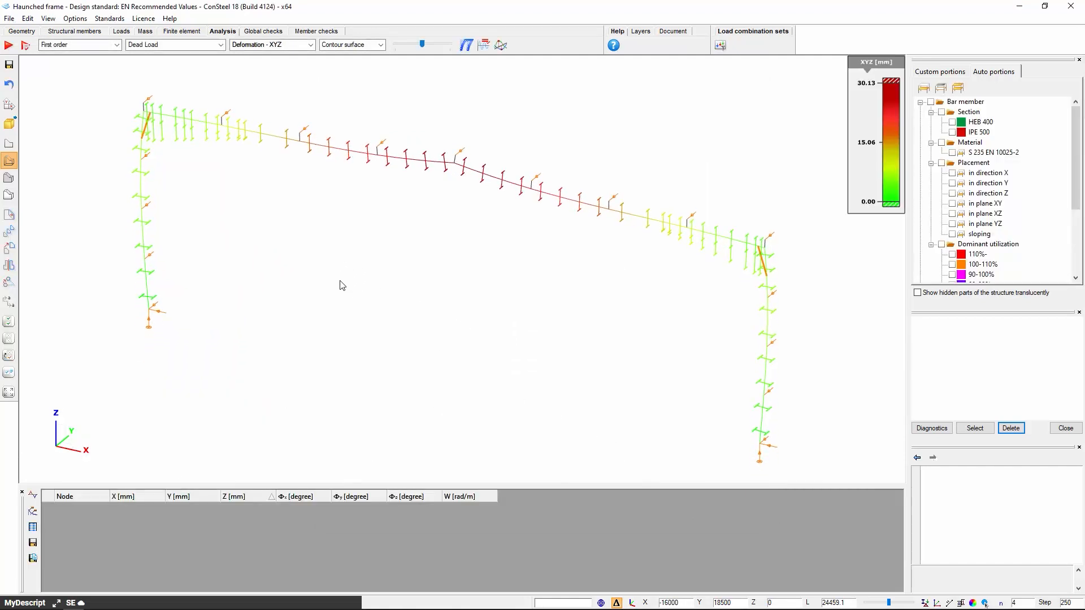
{"action": "scroll", "coordinate": [341, 286], "scroll_direction": "down", "scroll_amount": 1}
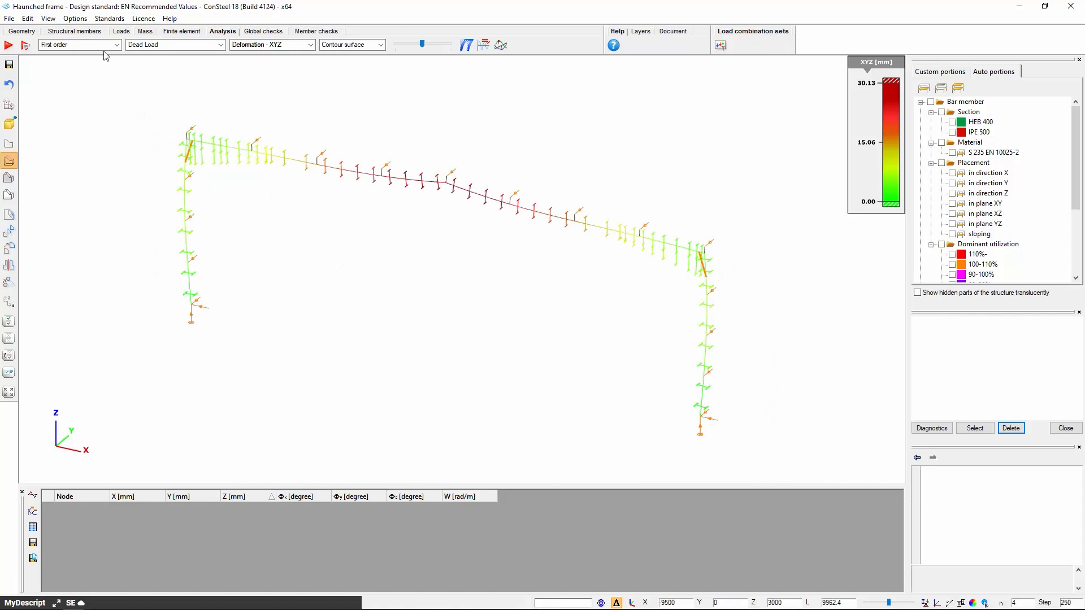
Review the available analysis types, the load cases and the load case options of the user defined envelope
{"action": "left_click", "coordinate": [117, 46]}
{"action": "left_click", "coordinate": [118, 51]}
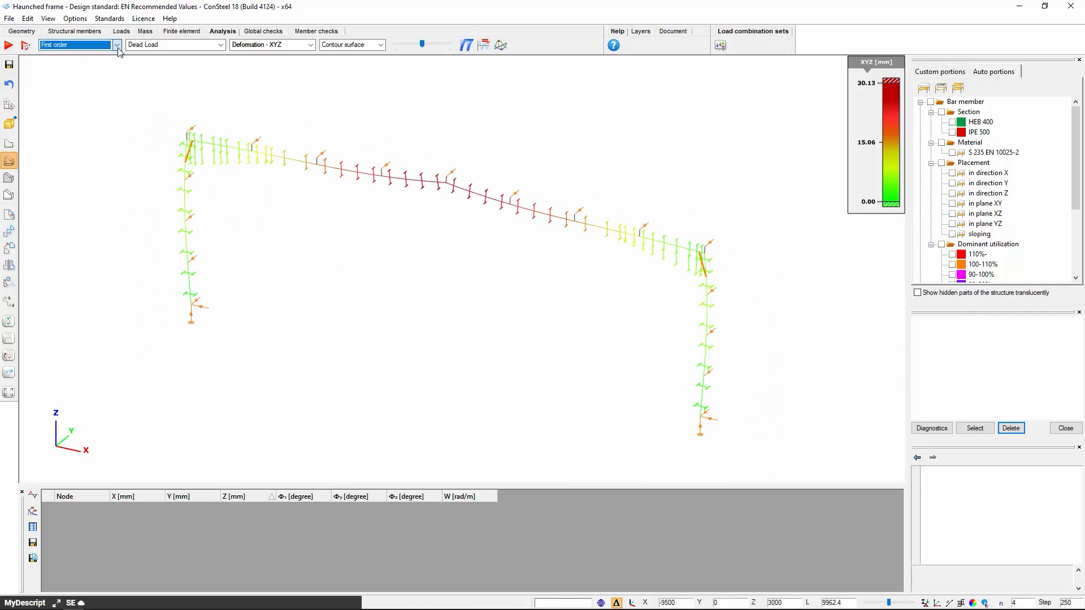
{"action": "left_click", "coordinate": [221, 45]}
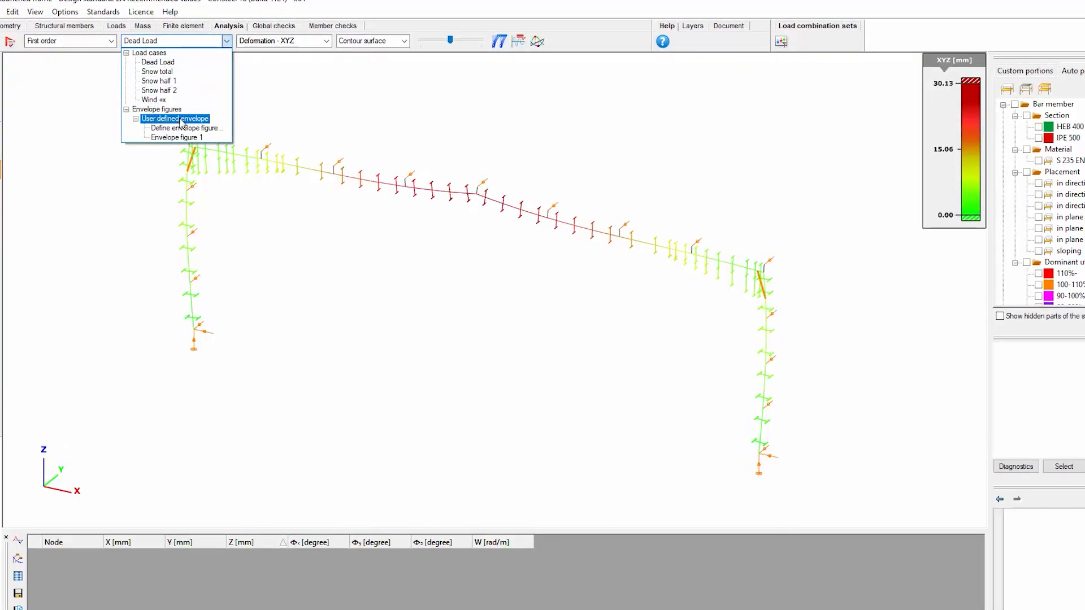
{"action": "left_click", "coordinate": [184, 128]}
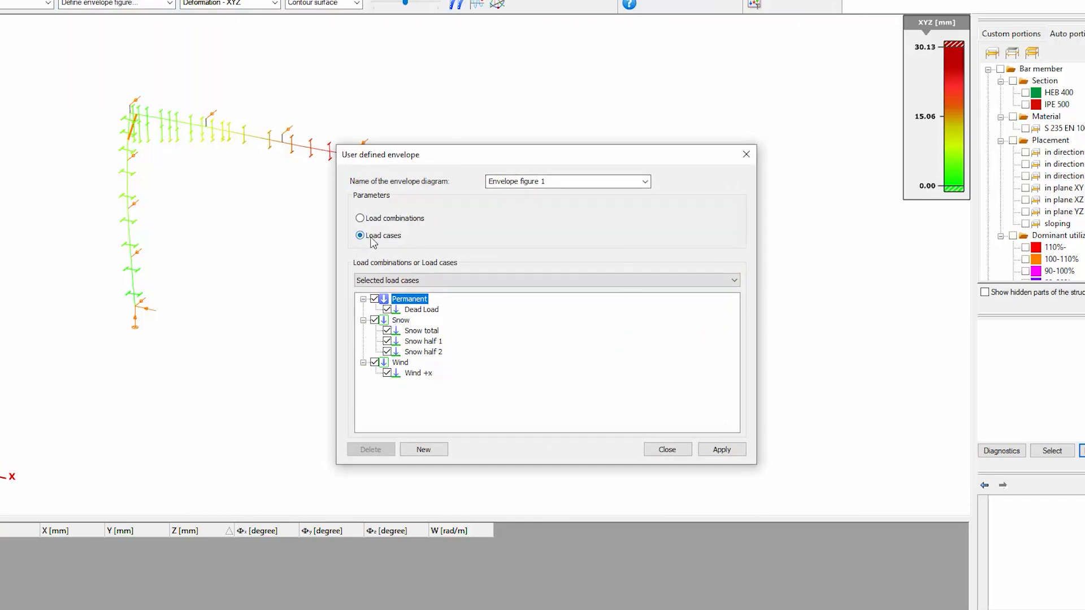
{"action": "left_click", "coordinate": [399, 281]}
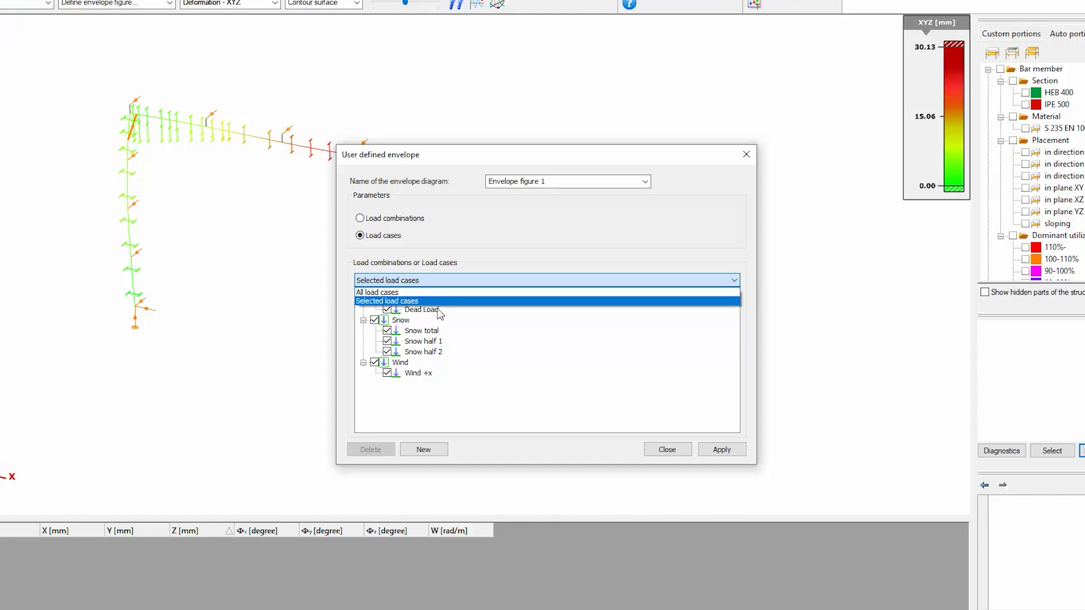
{"action": "left_click", "coordinate": [464, 373]}
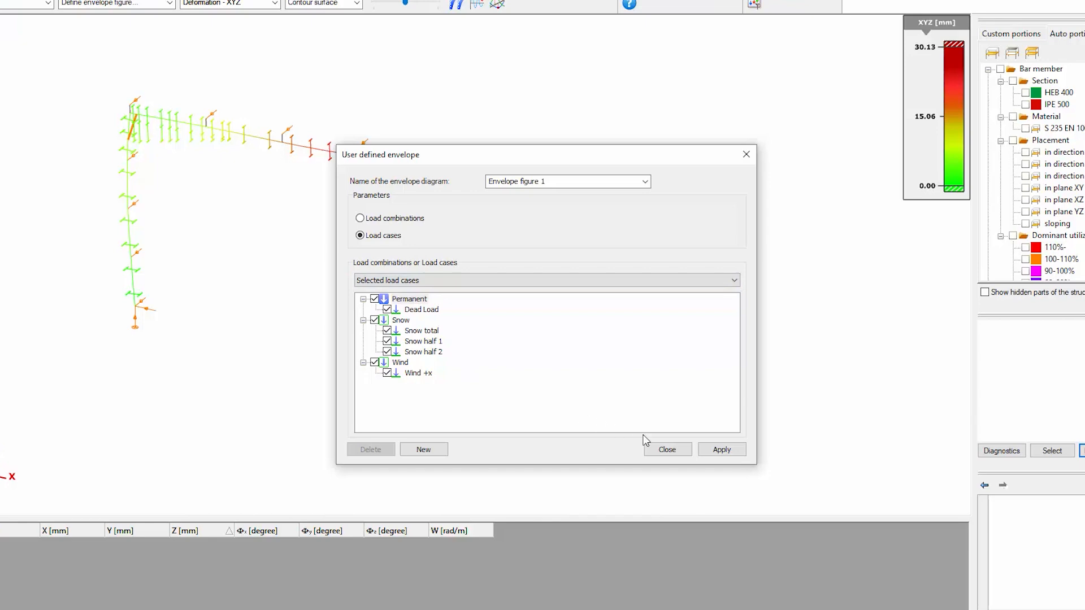
{"action": "left_click", "coordinate": [665, 449]}
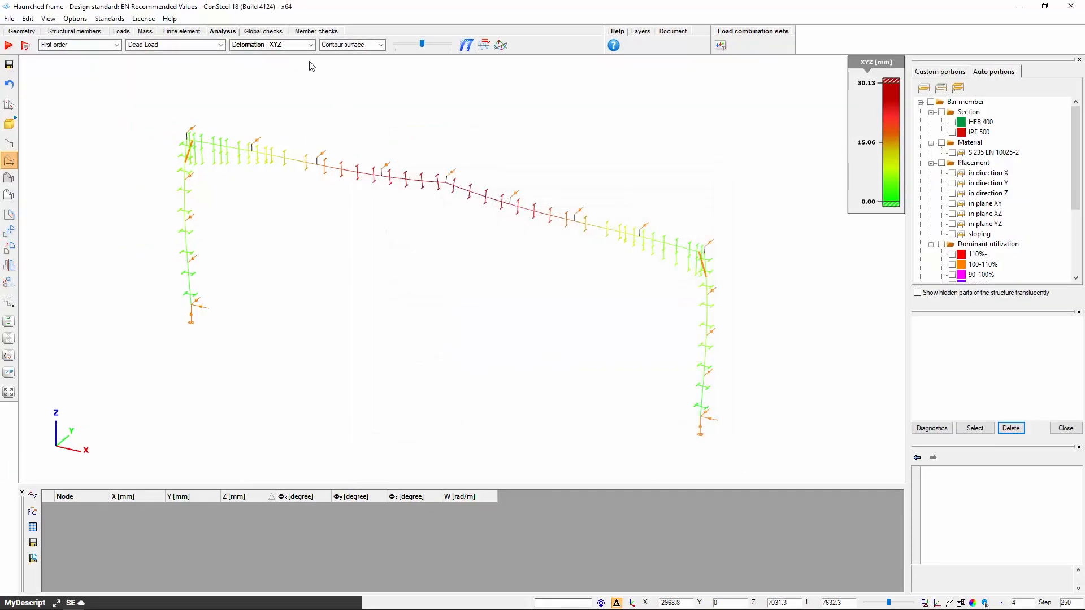
Review the deformation, internal force and reaction components available as results
{"action": "left_click", "coordinate": [311, 45]}
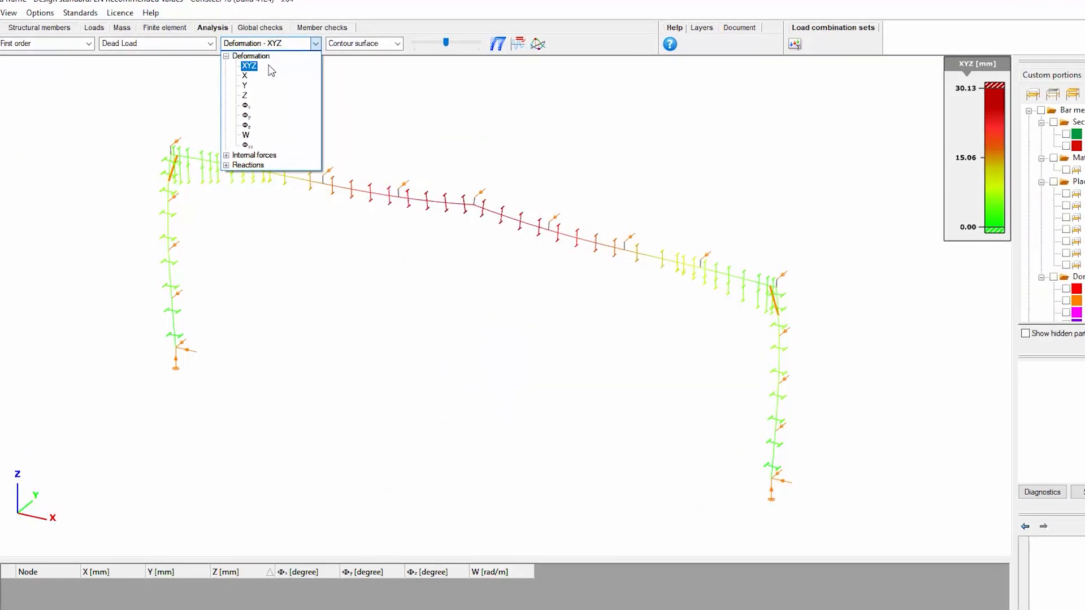
{"action": "left_click", "coordinate": [228, 156]}
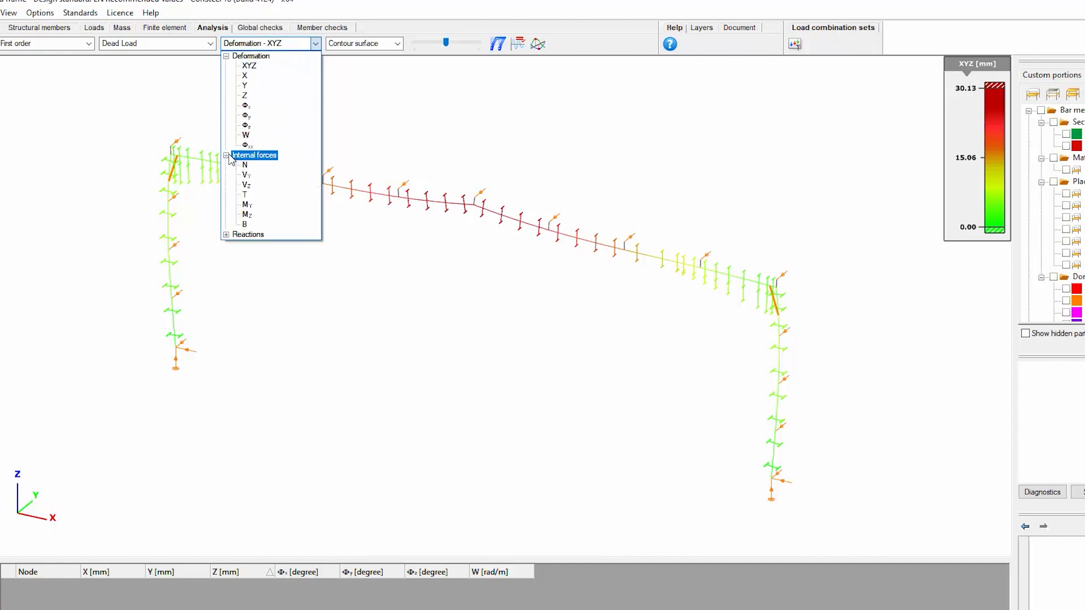
{"action": "left_click", "coordinate": [227, 235]}
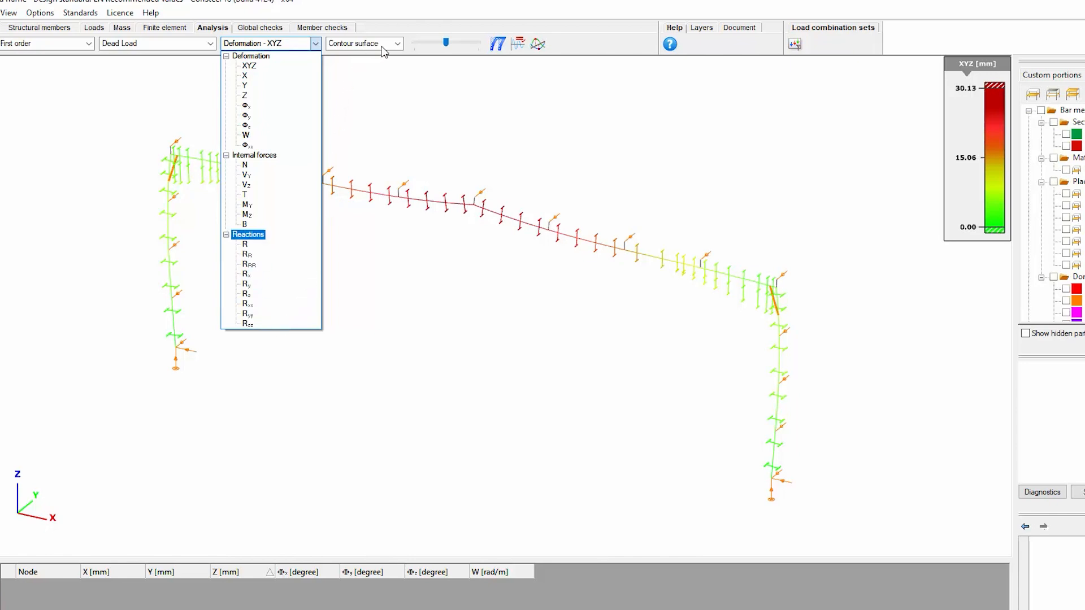
Show the results in Finite element view and switch back to Contour surface view
{"action": "left_click", "coordinate": [399, 46]}
{"action": "left_click", "coordinate": [398, 45]}
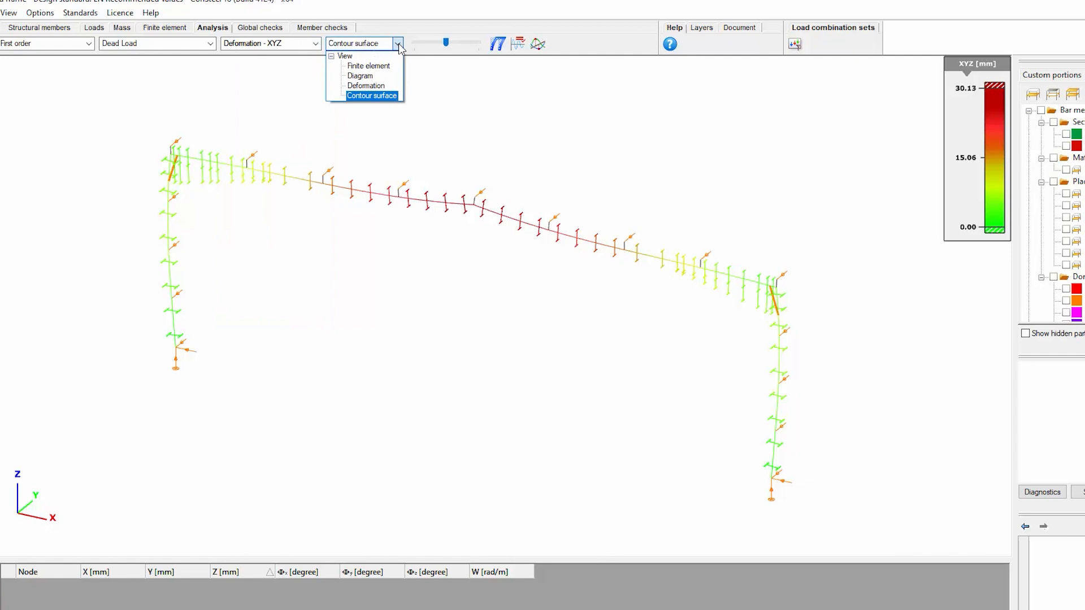
{"action": "left_click", "coordinate": [369, 66]}
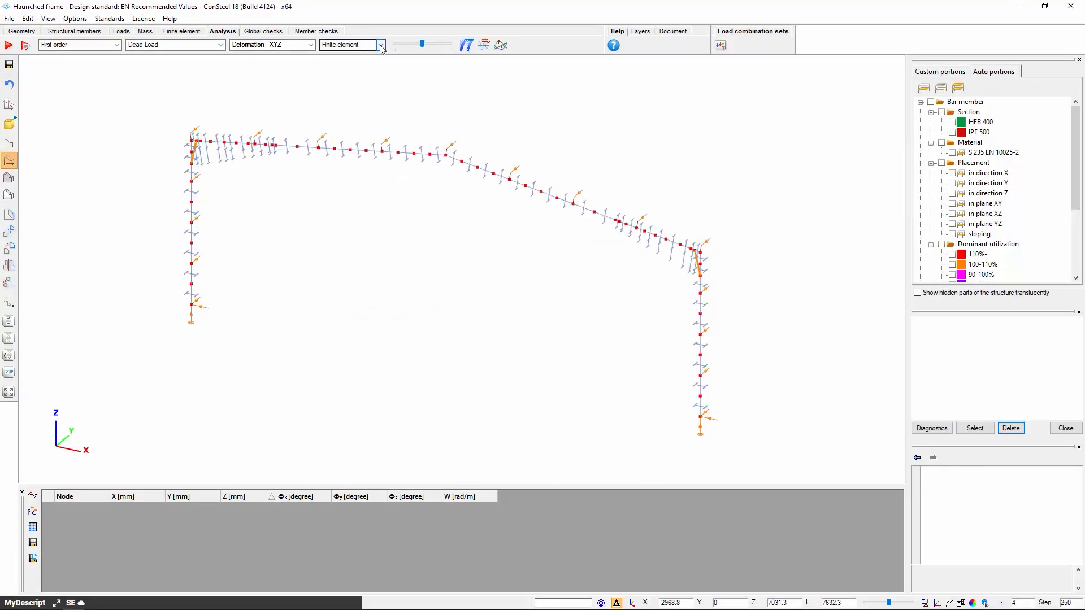
{"action": "left_click", "coordinate": [381, 45]}
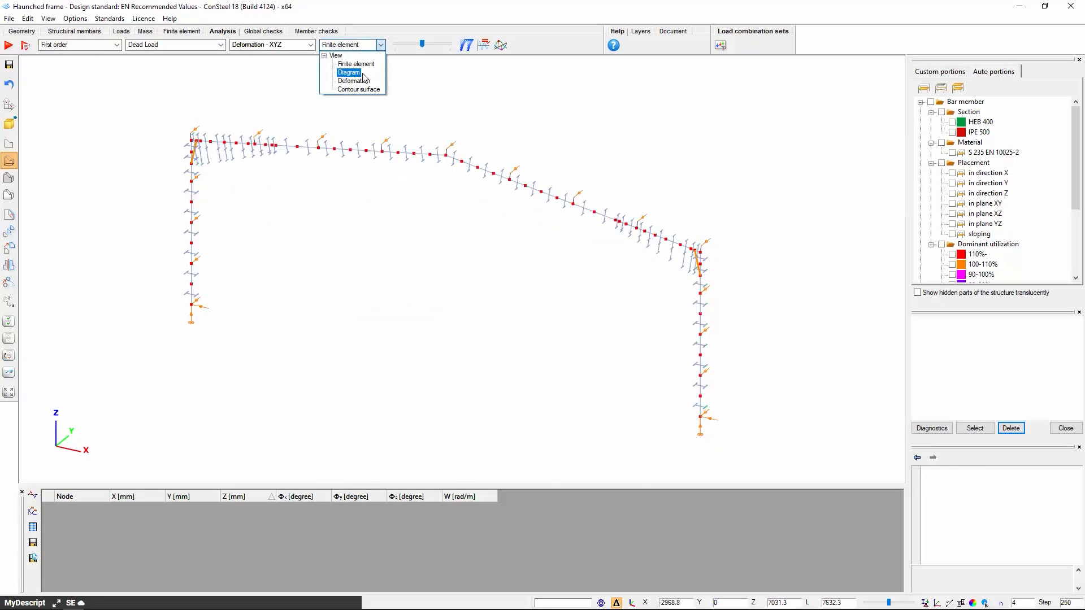
{"action": "left_click", "coordinate": [370, 90]}
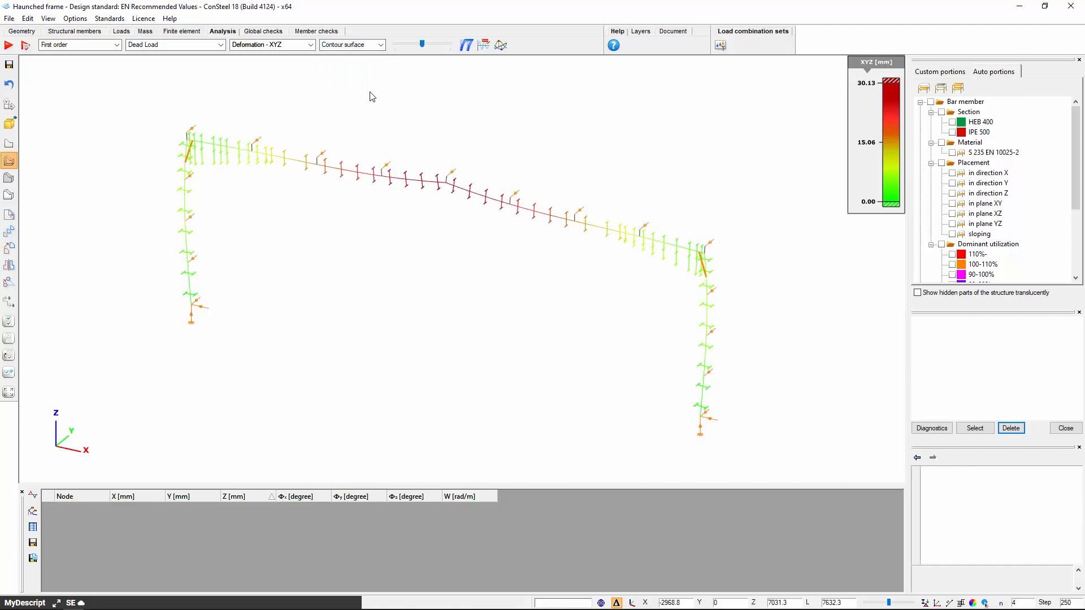
Set the load combinations to Elastic calculation with first order analysis for both ultimate and serviceability limit states
{"action": "left_click", "coordinate": [29, 48]}
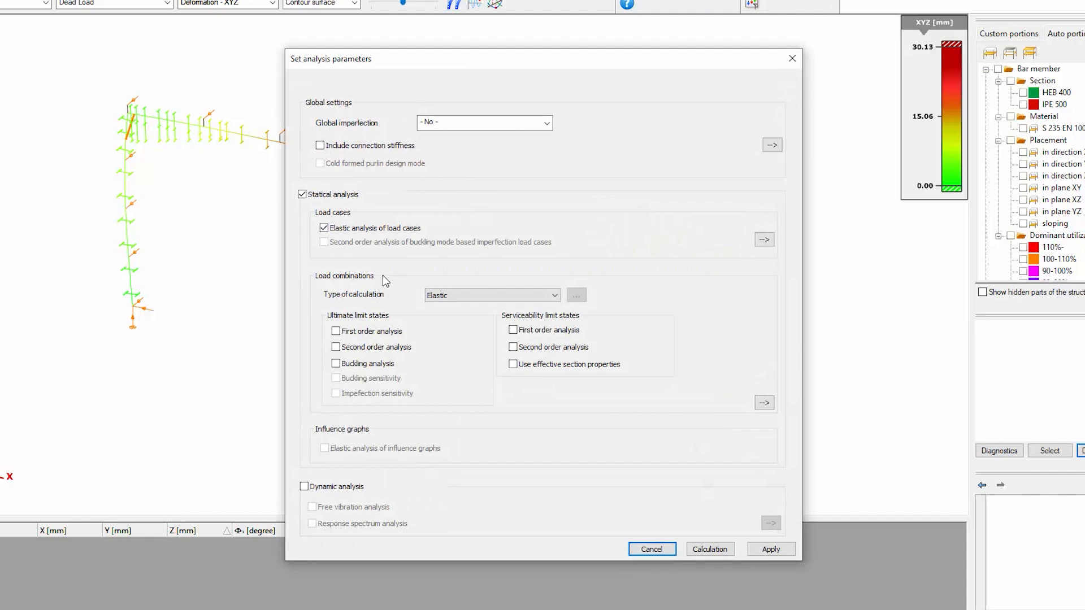
{"action": "left_click", "coordinate": [453, 295]}
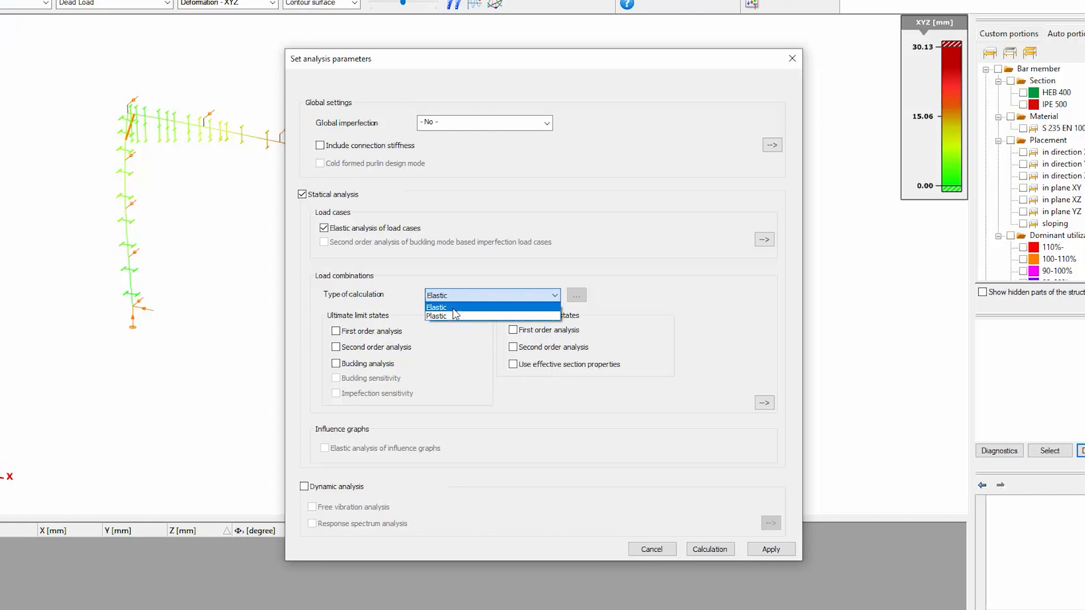
{"action": "left_click", "coordinate": [452, 307]}
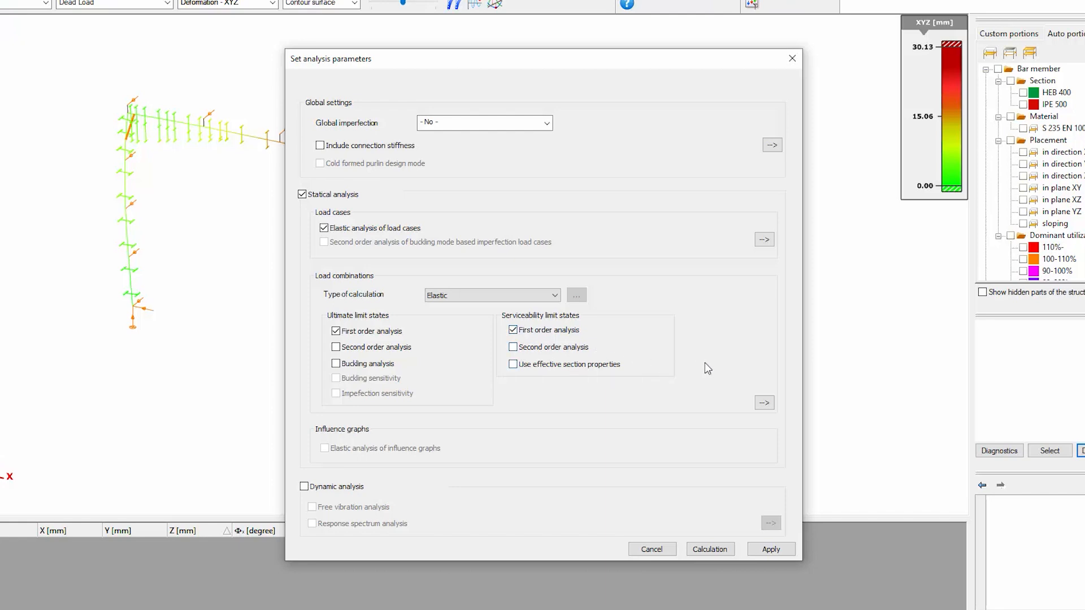
Open the detailed load combination settings and review the buckling eigenvalue limit and load combination set options
{"action": "left_click", "coordinate": [770, 405]}
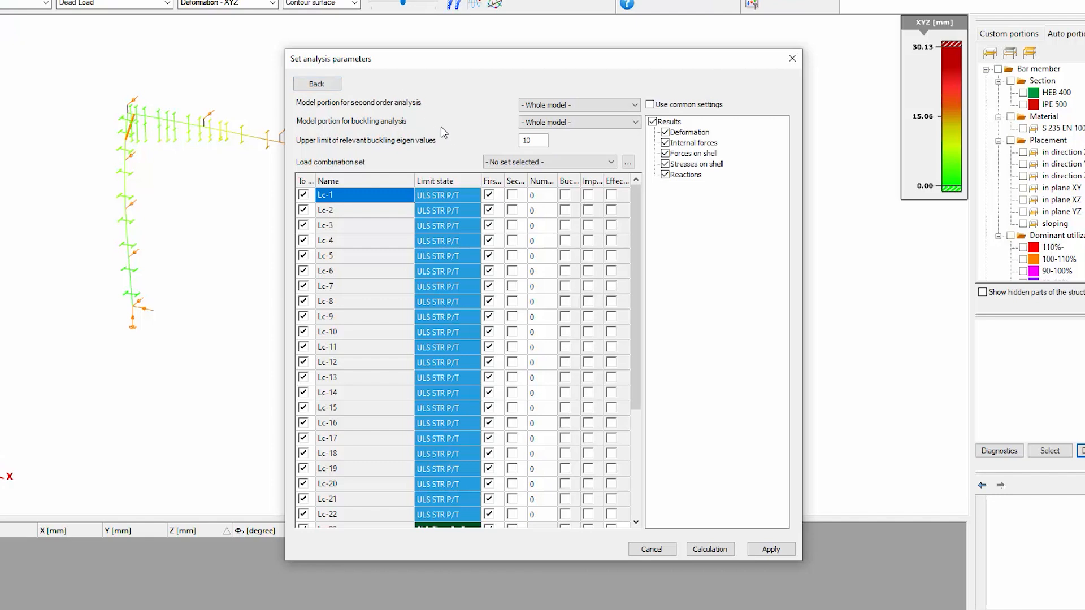
{"action": "double_click", "coordinate": [530, 140]}
{"action": "left_click", "coordinate": [557, 165]}
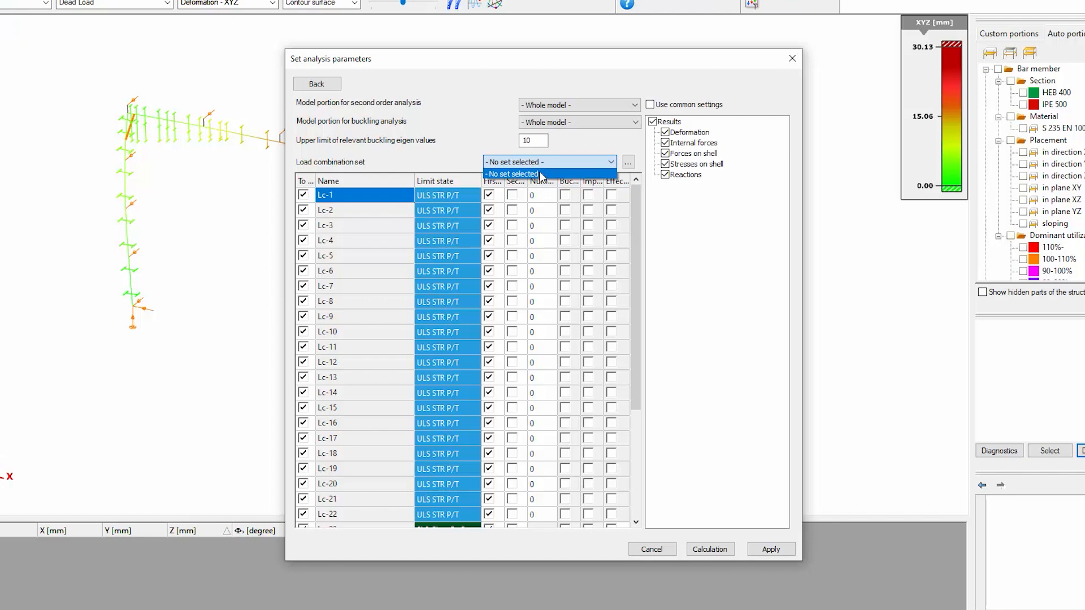
{"action": "left_click", "coordinate": [436, 165]}
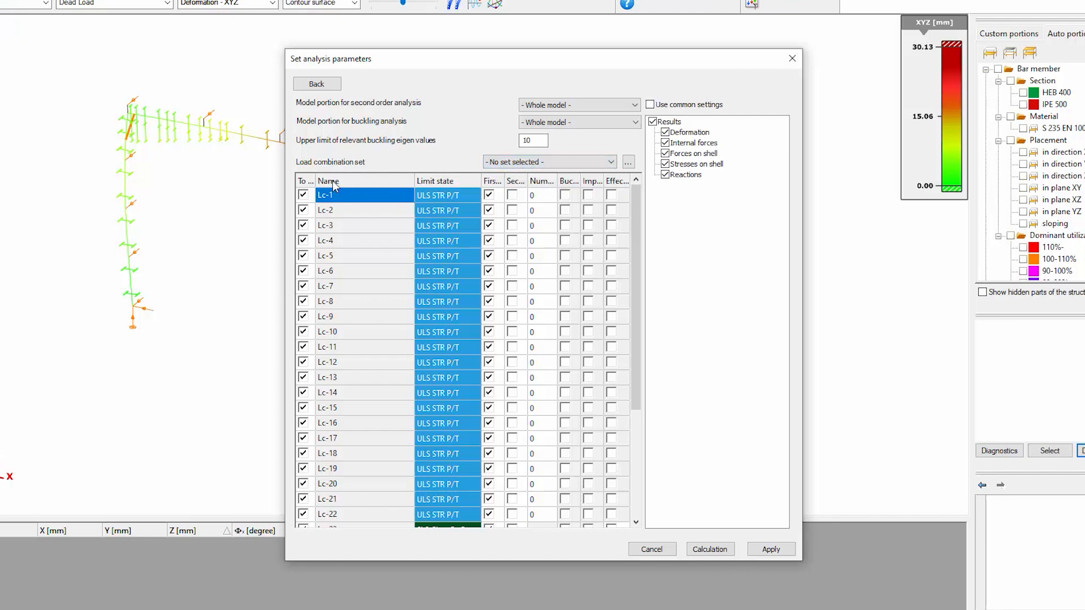
Exclude all load combinations from the calculation
{"action": "left_click", "coordinate": [306, 183]}
{"action": "left_click", "coordinate": [304, 196]}
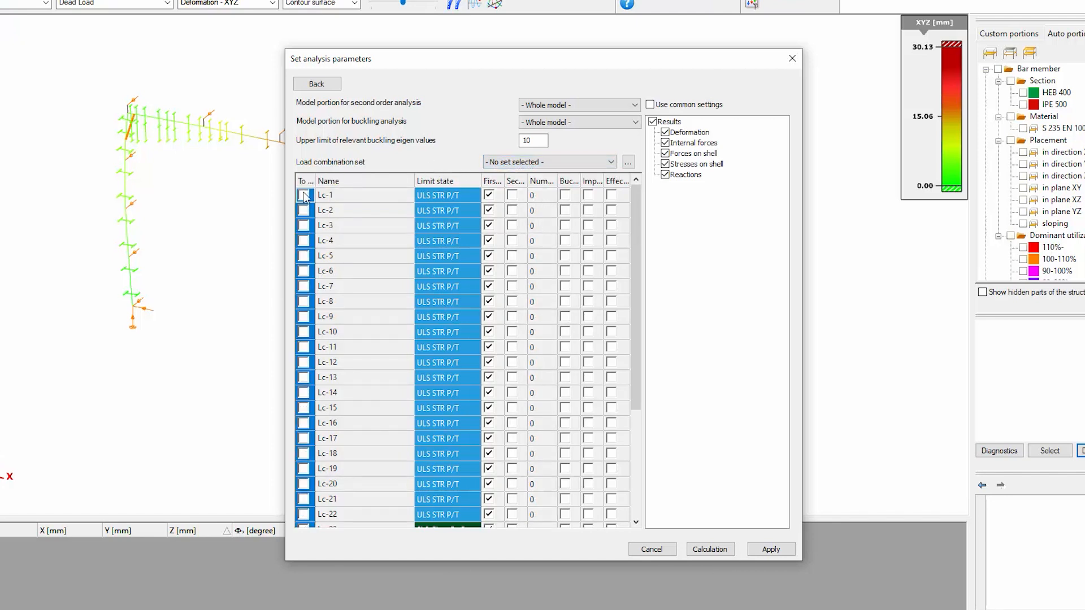
{"action": "left_click", "coordinate": [303, 196]}
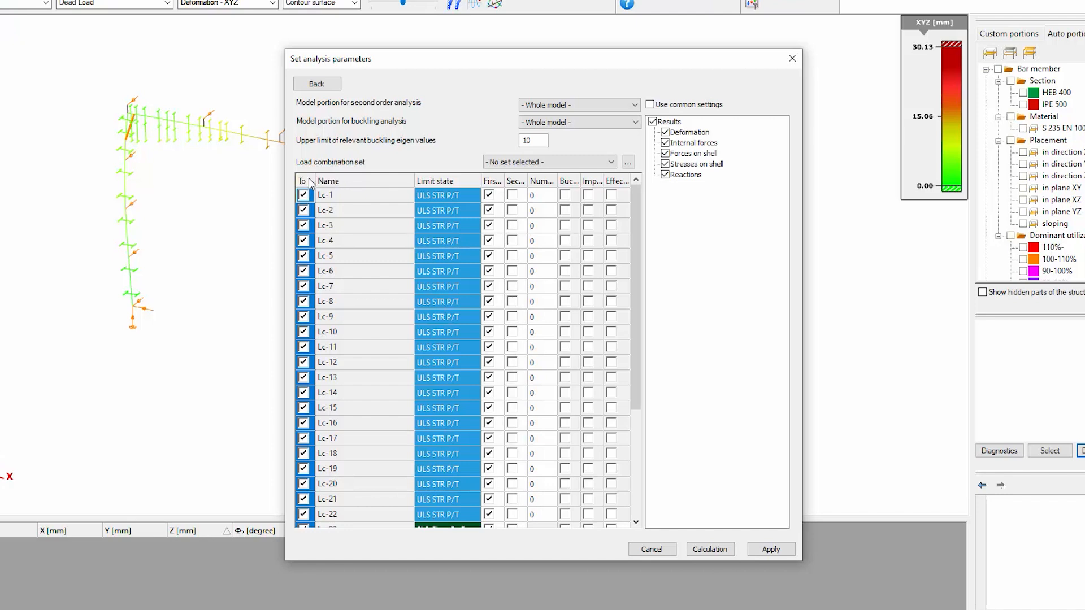
{"action": "left_click", "coordinate": [304, 195]}
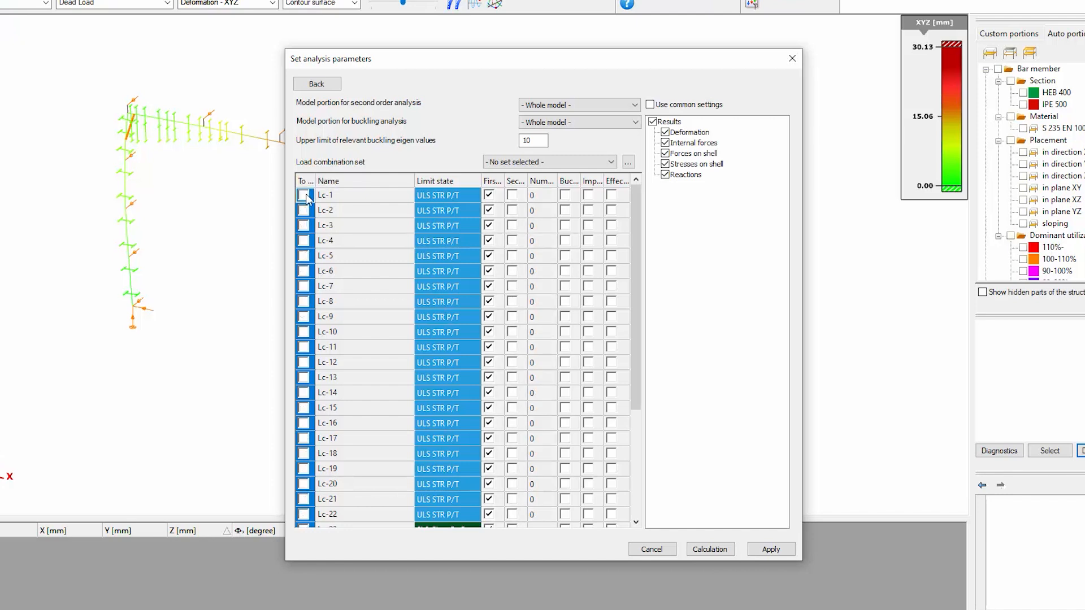
{"action": "left_click", "coordinate": [336, 179]}
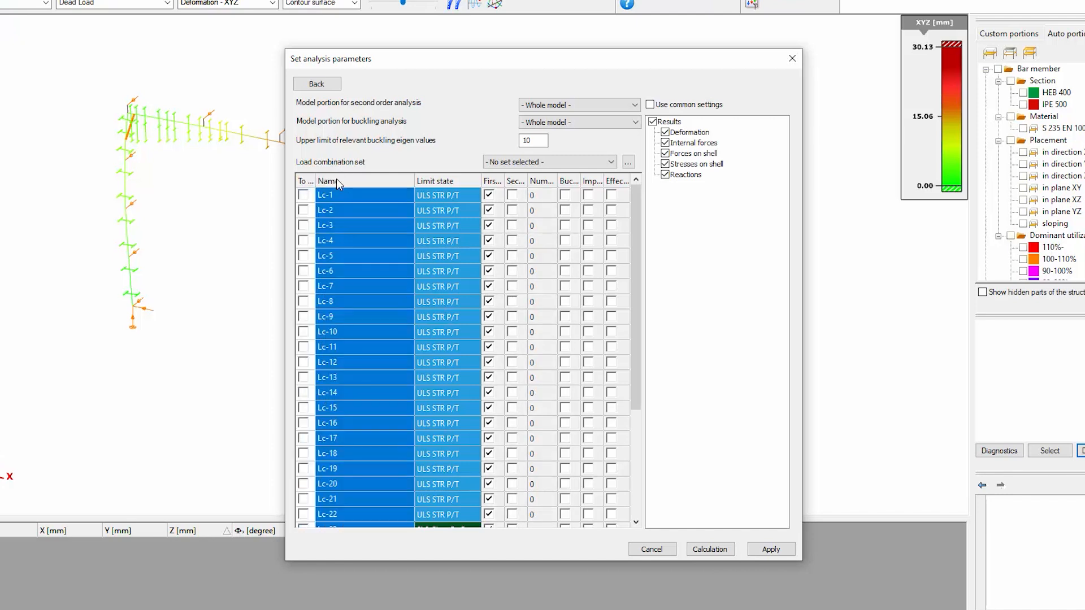
Include the ultimate combination Lc-3 and the serviceability combination Lc-24 in the calculation
{"action": "left_click", "coordinate": [303, 225]}
{"action": "left_click", "coordinate": [303, 225]}
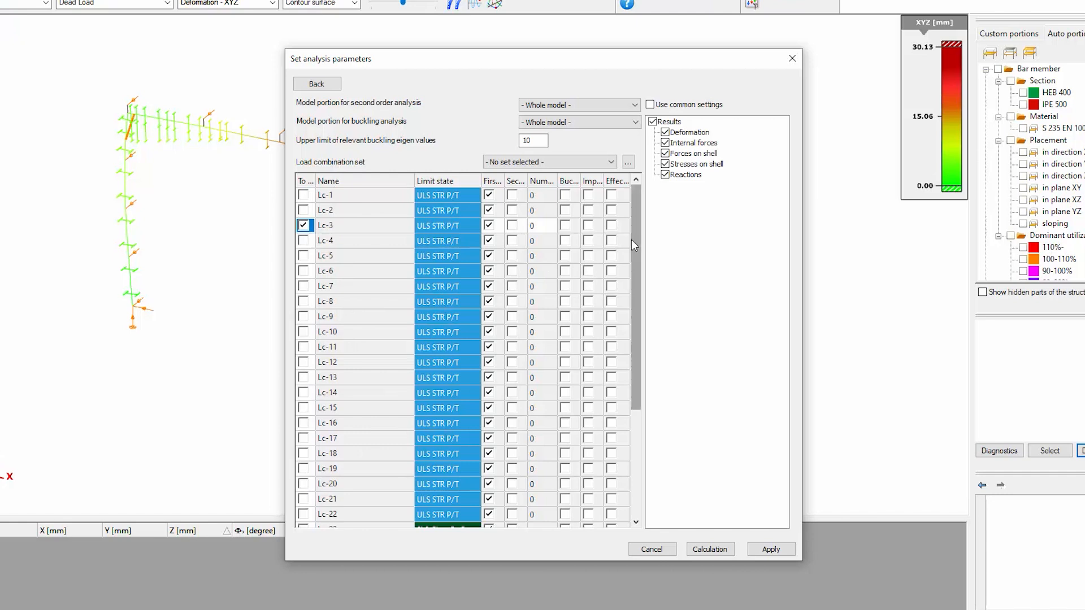
{"action": "left_click_drag", "start_coordinate": [632, 240], "coordinate": [547, 361]}
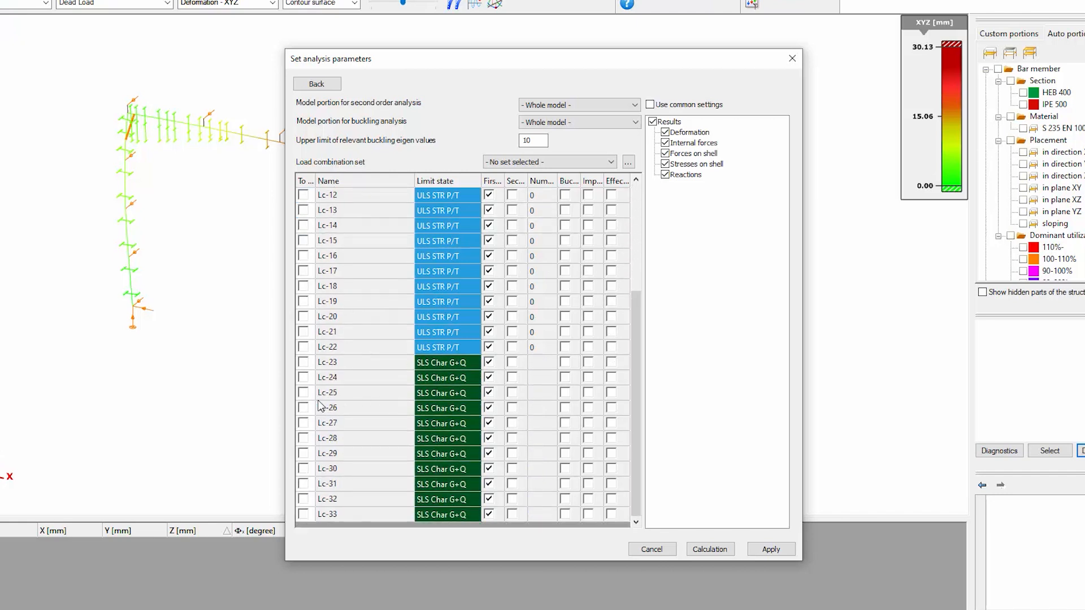
{"action": "left_click", "coordinate": [304, 377]}
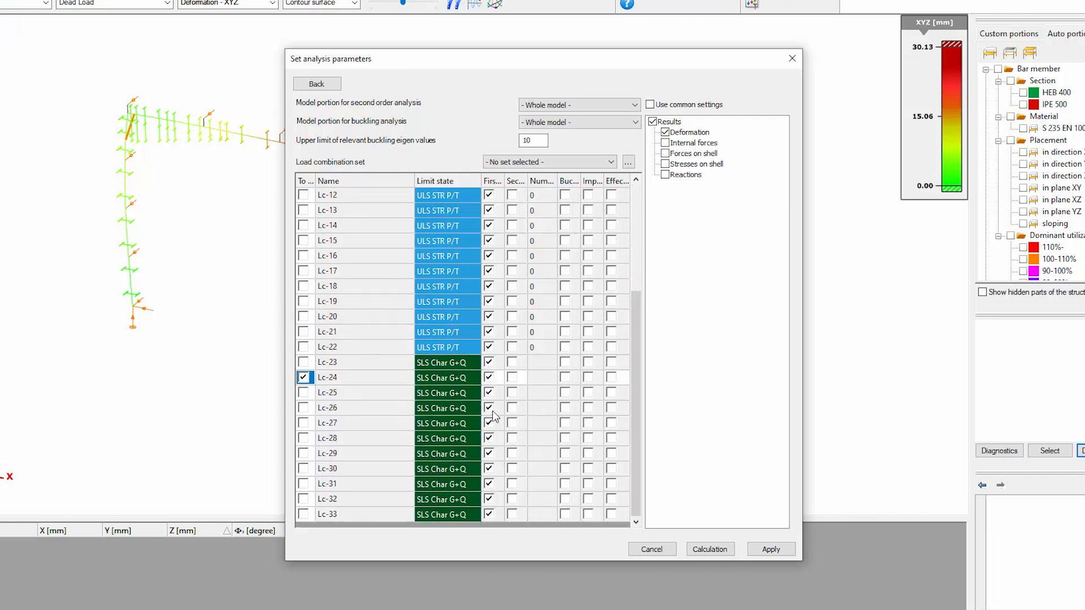
Add internal forces and reactions to the results calculated for Lc-24, and run the calculation
{"action": "scroll", "coordinate": [493, 417], "scroll_direction": "up", "scroll_amount": 4}
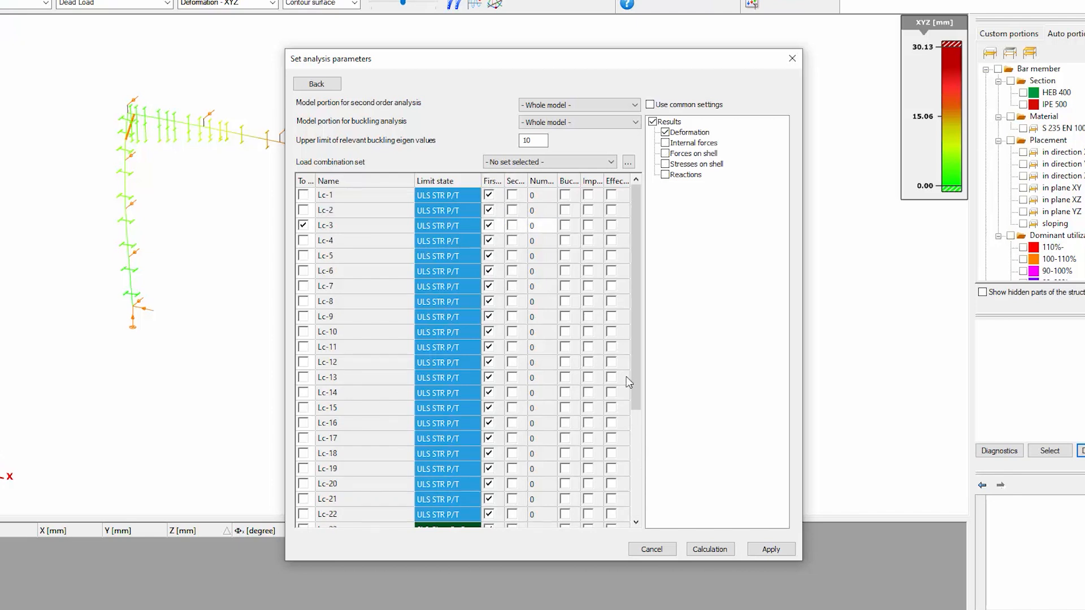
{"action": "left_click", "coordinate": [665, 143]}
{"action": "left_click", "coordinate": [665, 175]}
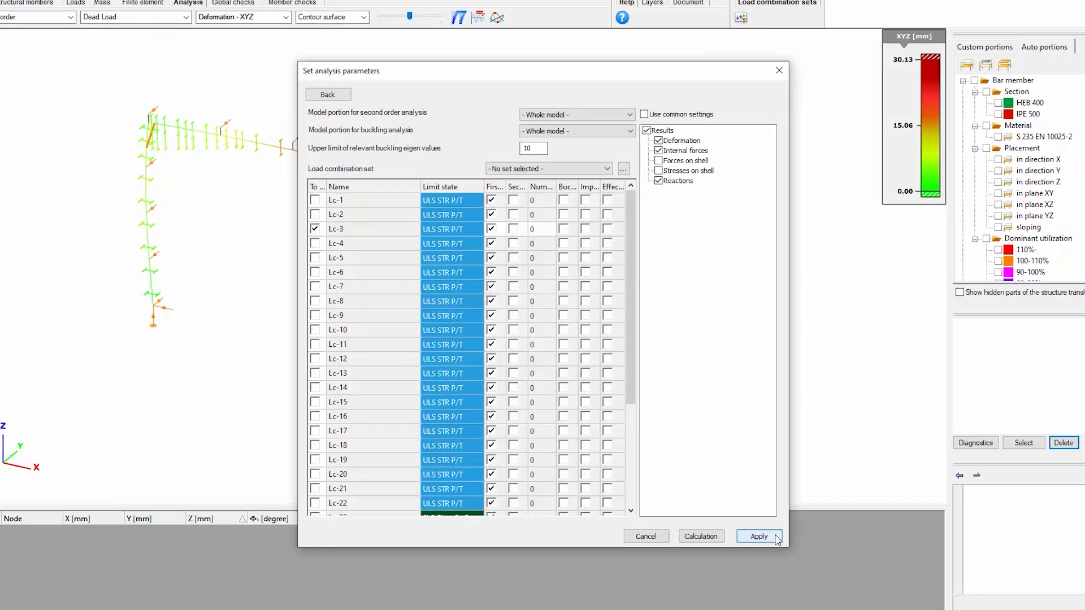
{"action": "left_click", "coordinate": [701, 536]}
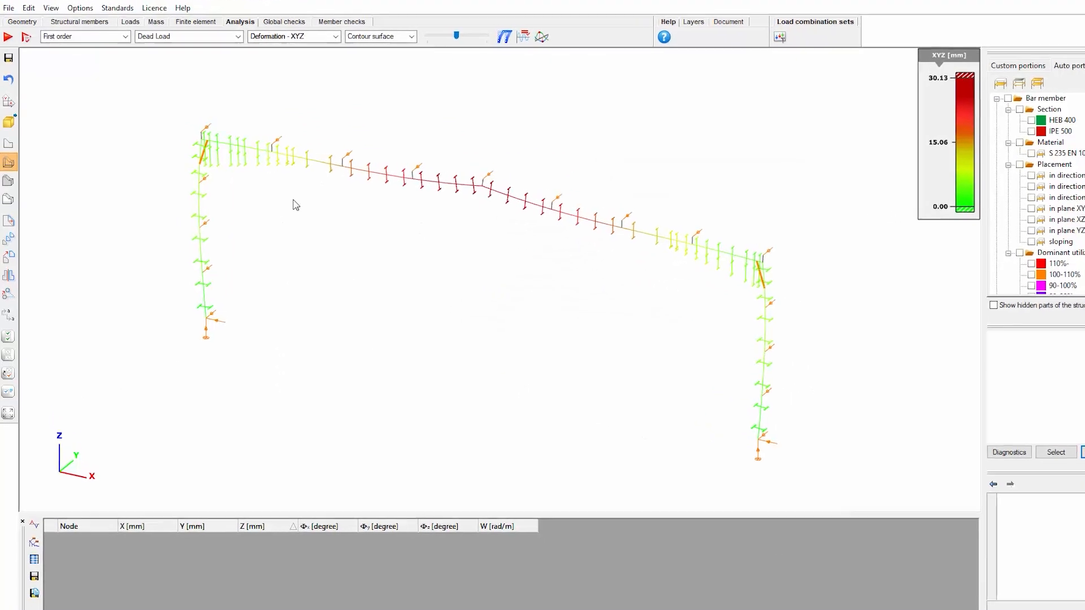
Display the first order Z deformation results for load combination Lc-3
{"action": "left_click", "coordinate": [259, 26]}
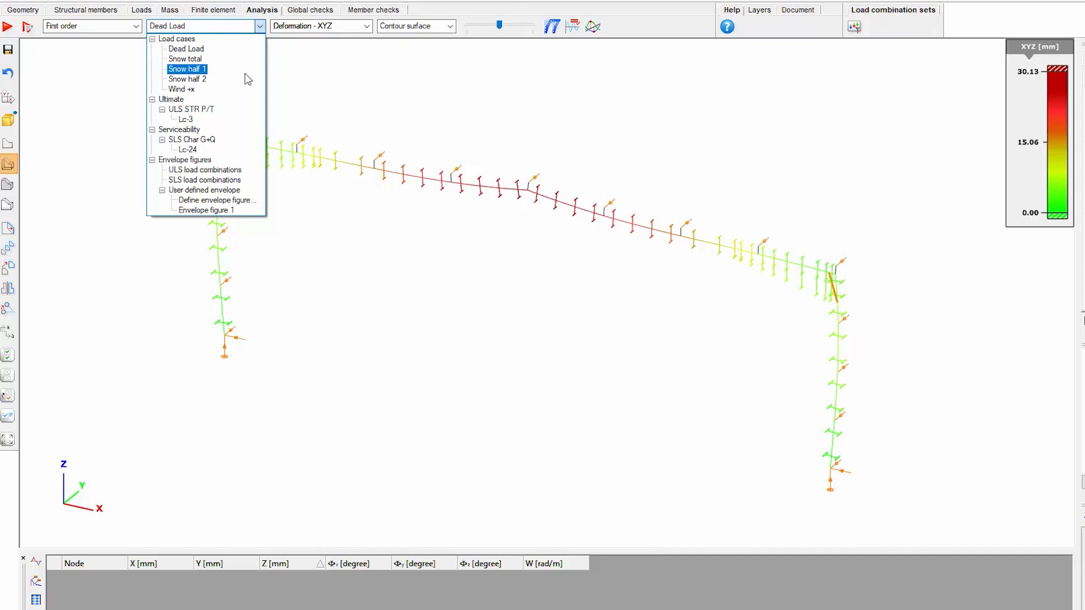
{"action": "left_click", "coordinate": [198, 119]}
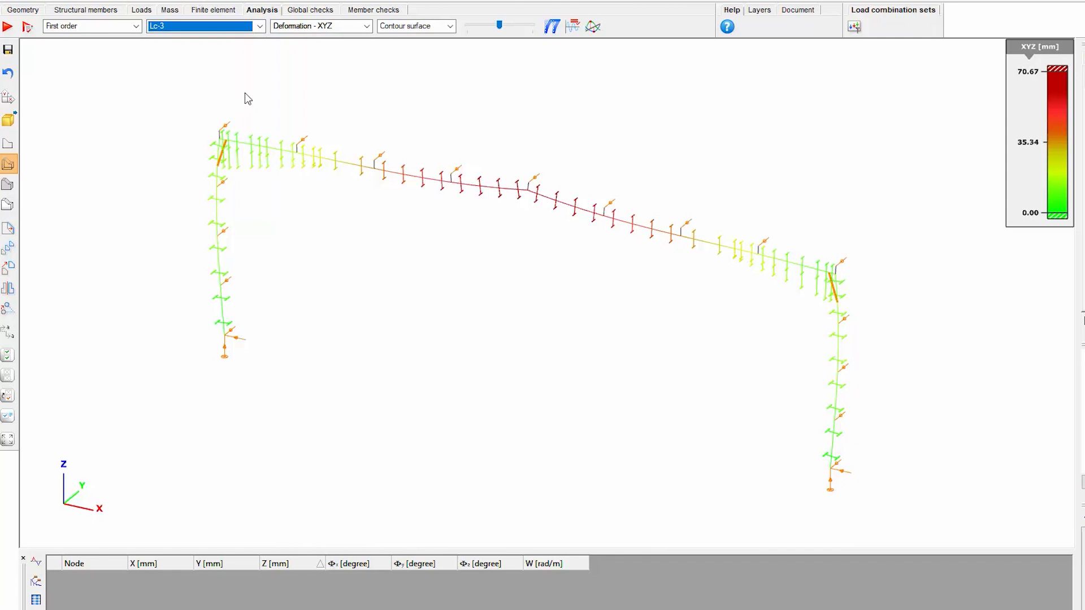
{"action": "left_click", "coordinate": [370, 29]}
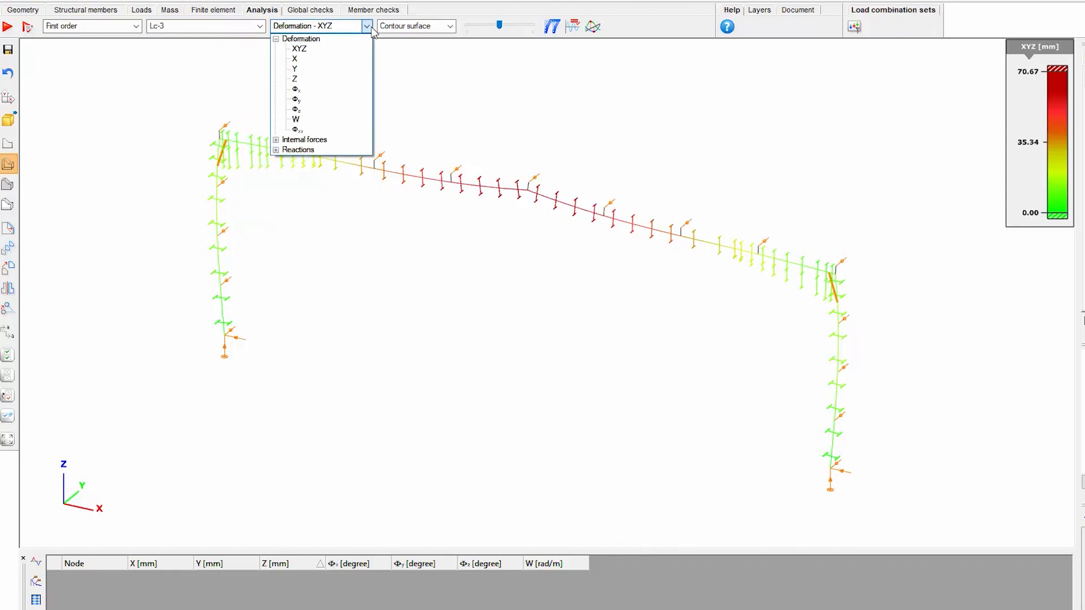
{"action": "left_click", "coordinate": [295, 79]}
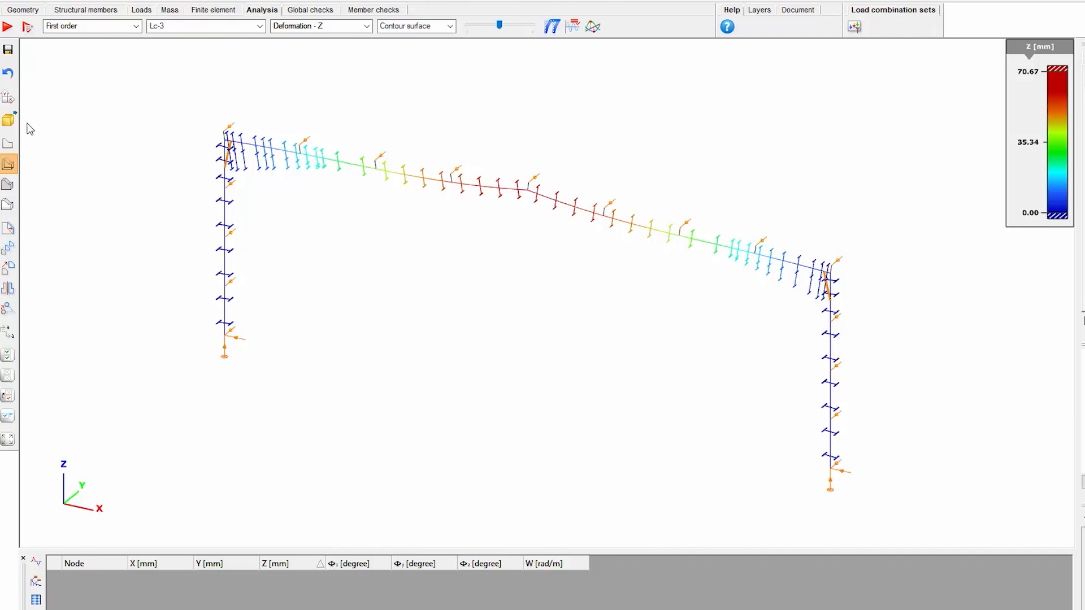
Show the frame in front view in the XZ plane with its members displayed as solids
{"action": "left_click", "coordinate": [8, 120]}
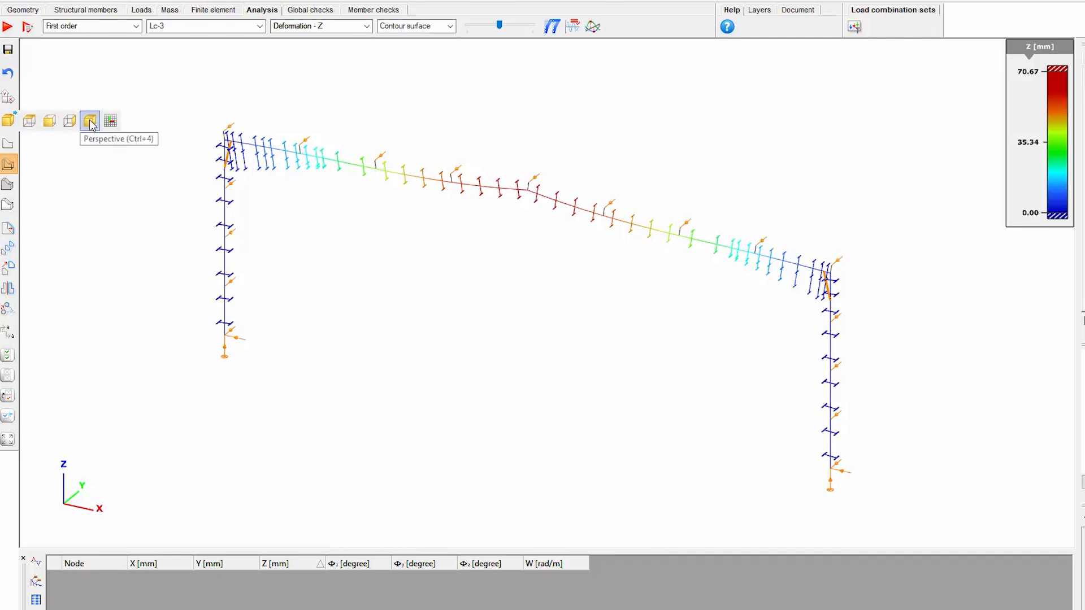
{"action": "left_click", "coordinate": [49, 121]}
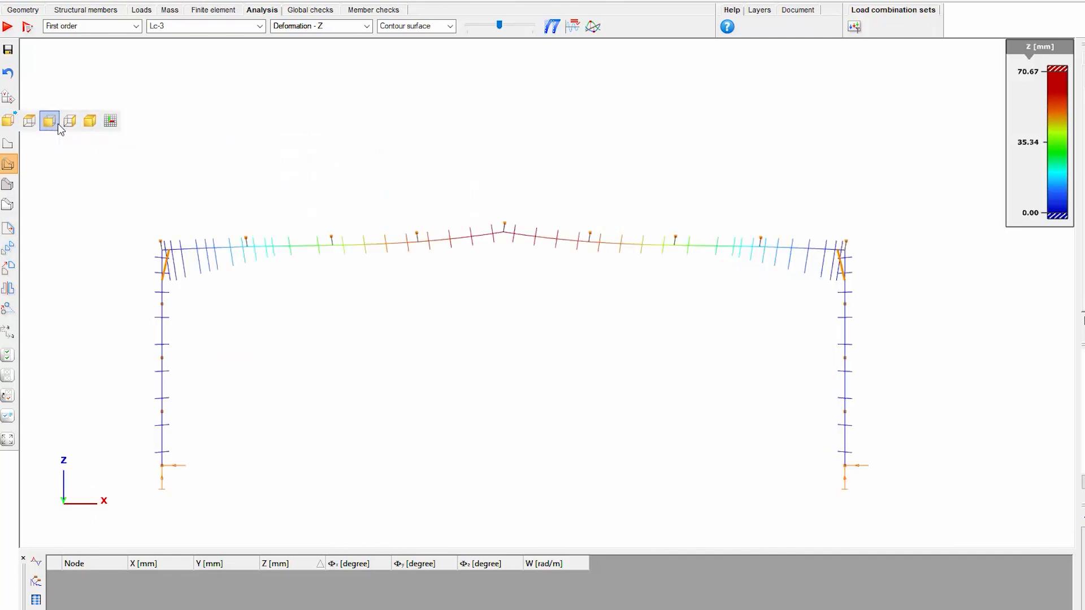
{"action": "left_click", "coordinate": [12, 204]}
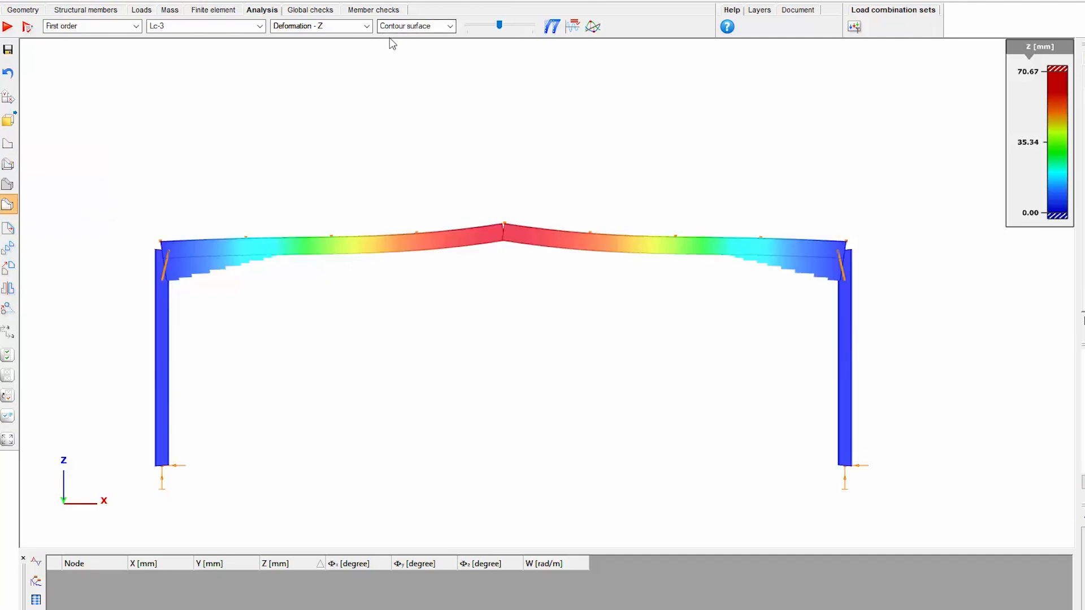
Overlay the original shape of the structure on the contour surface and adjust the deformation display scale
{"action": "left_click", "coordinate": [437, 28]}
{"action": "left_click", "coordinate": [433, 29]}
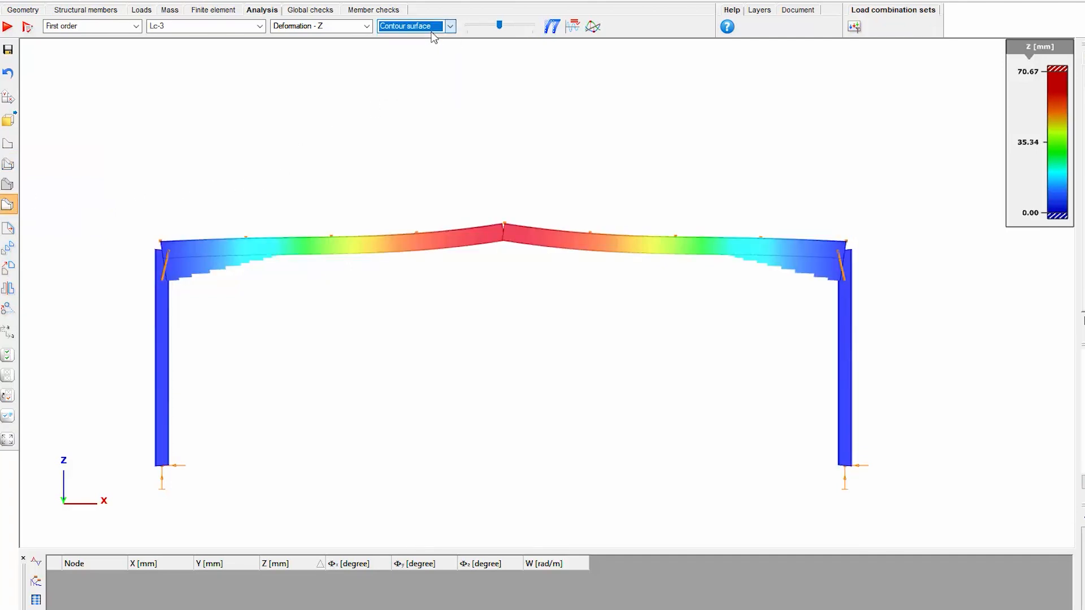
{"action": "left_click_drag", "start_coordinate": [499, 26], "coordinate": [511, 27]}
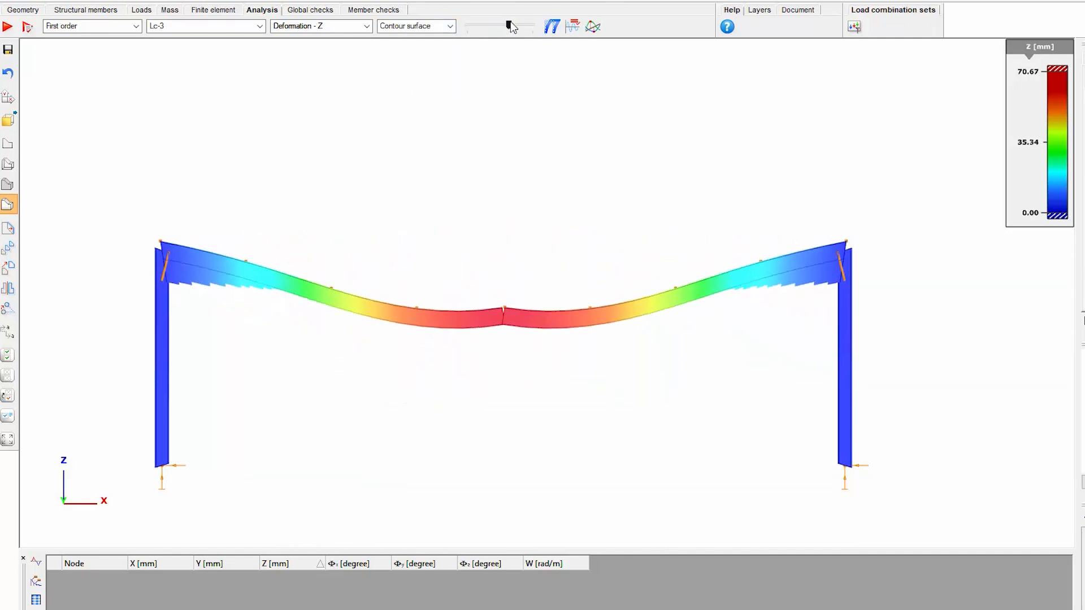
{"action": "left_click", "coordinate": [552, 28]}
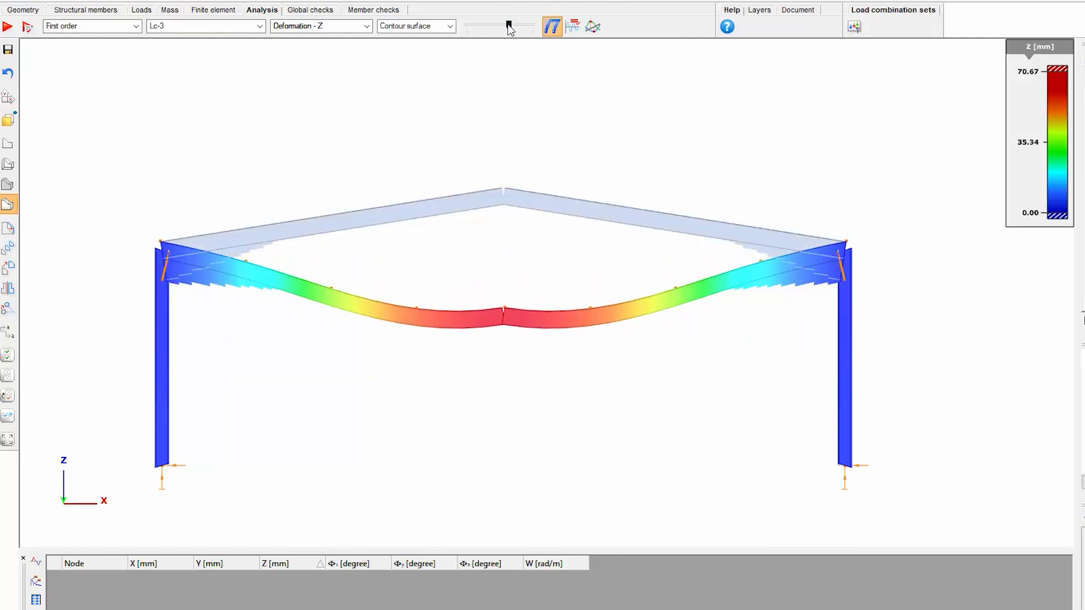
{"action": "mouse_move", "coordinate": [508, 26]}
{"action": "left_mouse_down"}
{"action": "mouse_move", "coordinate": [517, 29]}
{"action": "mouse_move", "coordinate": [495, 26]}
{"action": "left_mouse_up"}
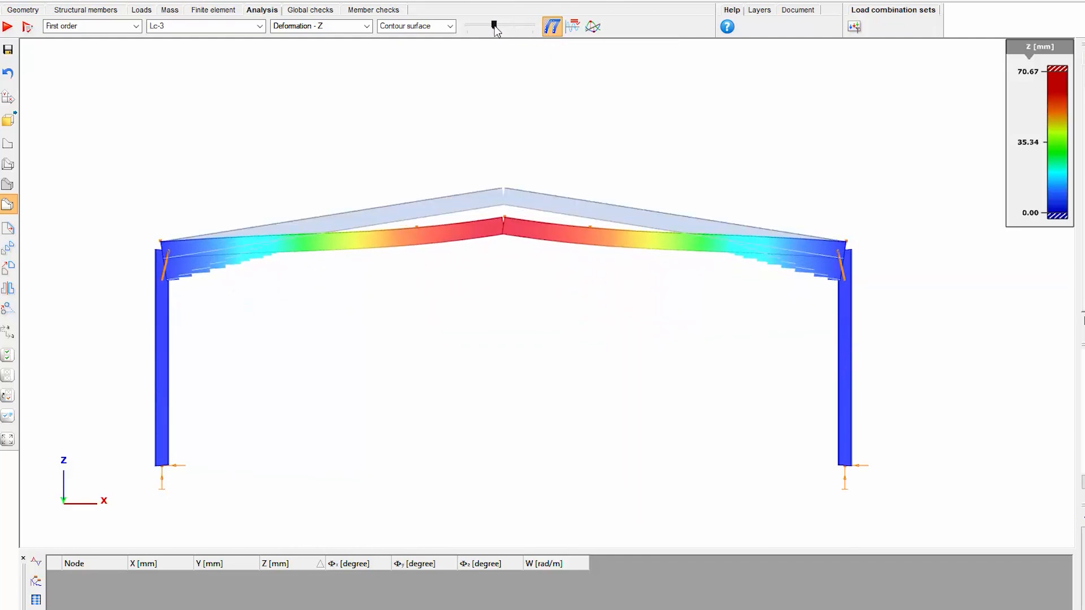
Check the analysis report, and examine the dominant serviceability deformation values sorted by Z displacement
{"action": "left_click", "coordinate": [572, 27]}
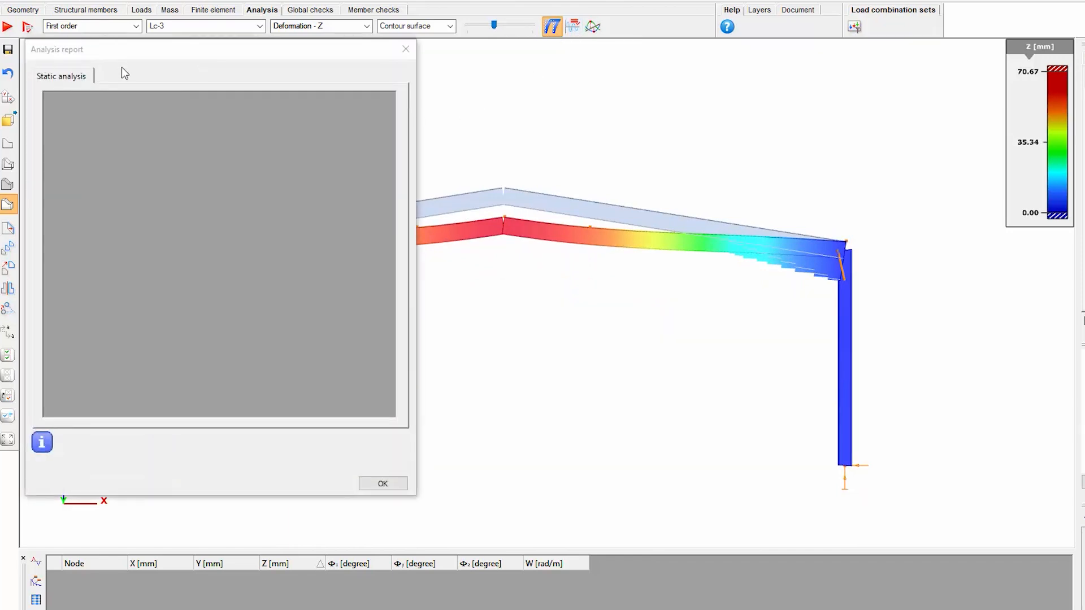
{"action": "left_click", "coordinate": [406, 50]}
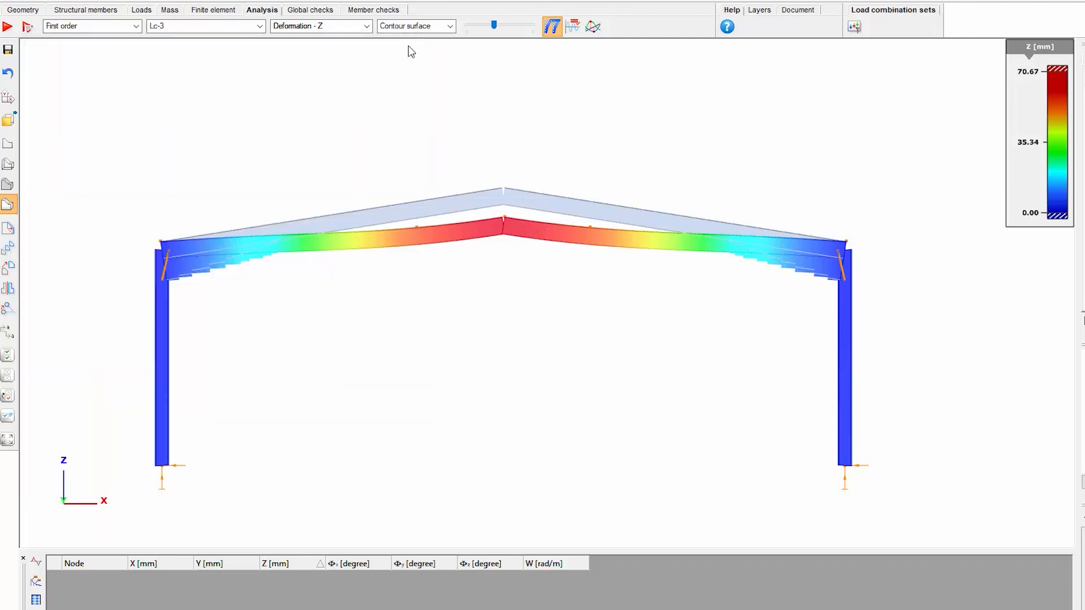
{"action": "left_click", "coordinate": [591, 28]}
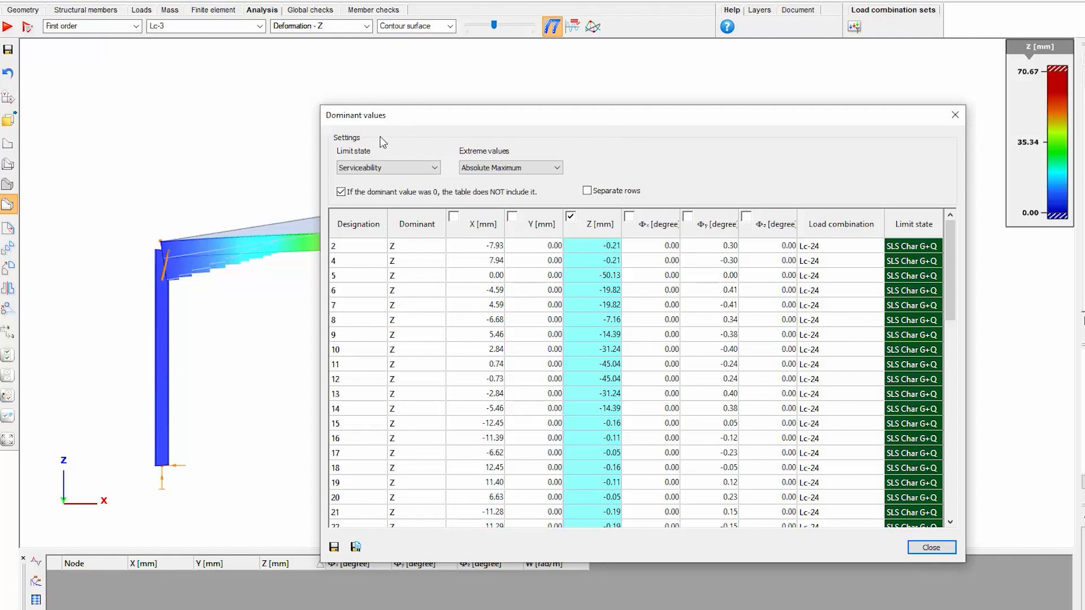
{"action": "left_click", "coordinate": [598, 225]}
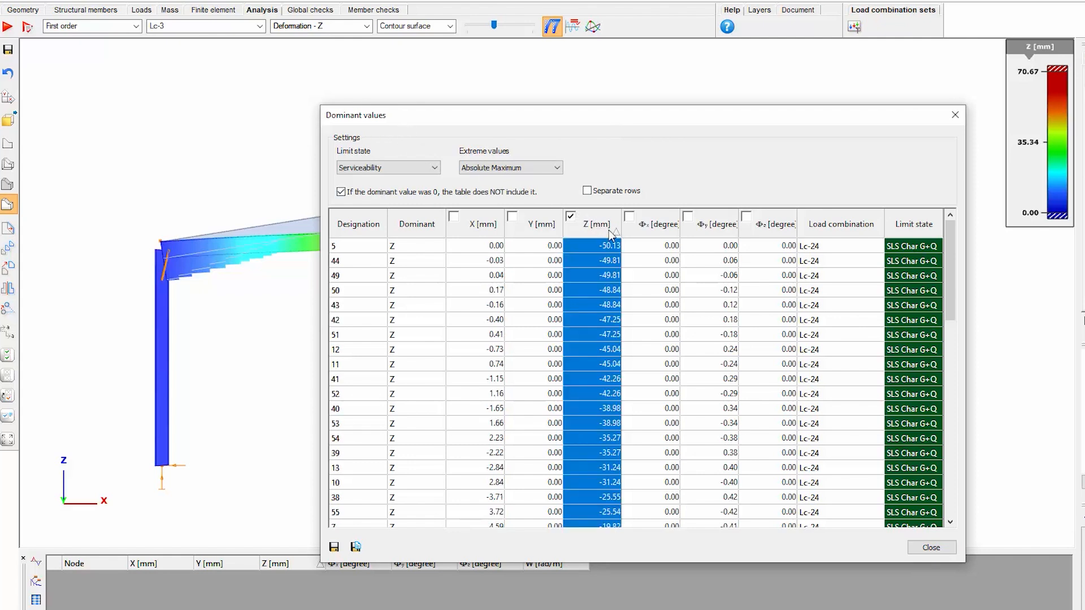
{"action": "left_click", "coordinate": [615, 232]}
{"action": "left_click", "coordinate": [955, 116]}
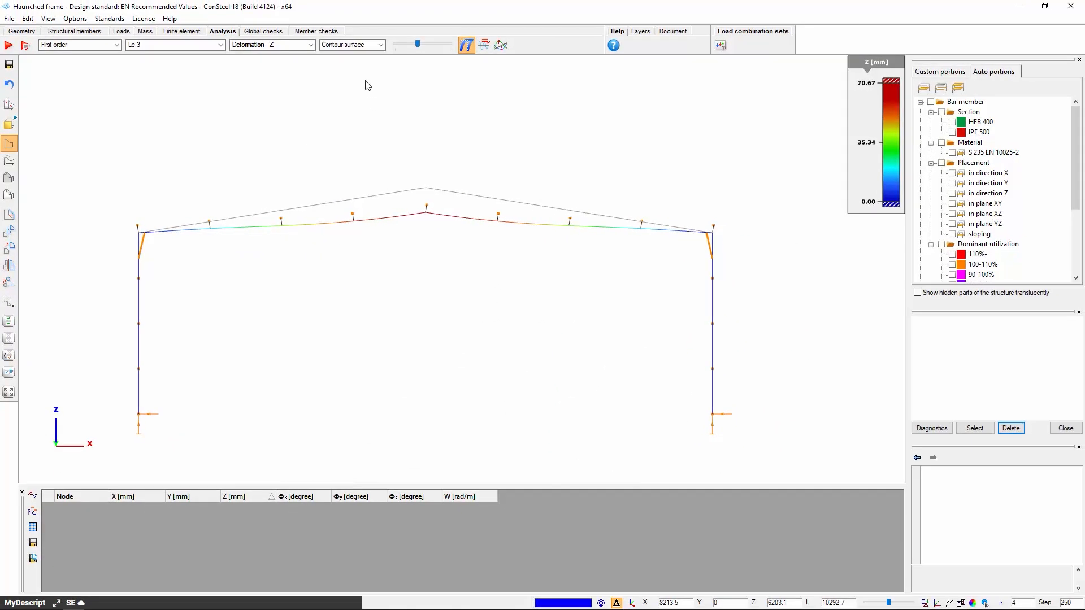
Display the My internal force diagram and place a value marker at the right-hand end of the rafter
{"action": "left_click", "coordinate": [304, 47]}
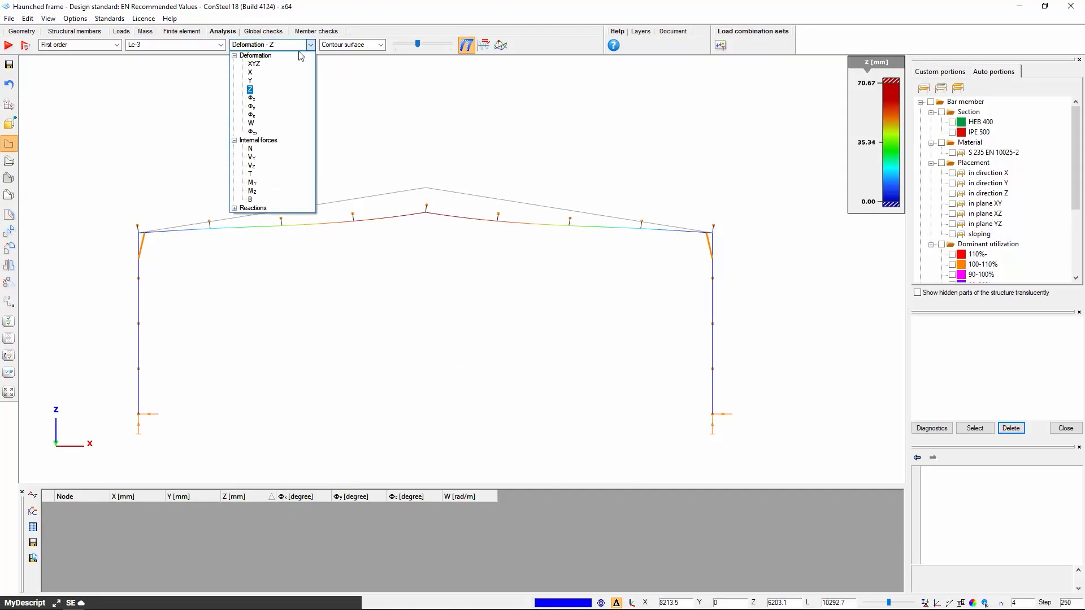
{"action": "left_click", "coordinate": [252, 182]}
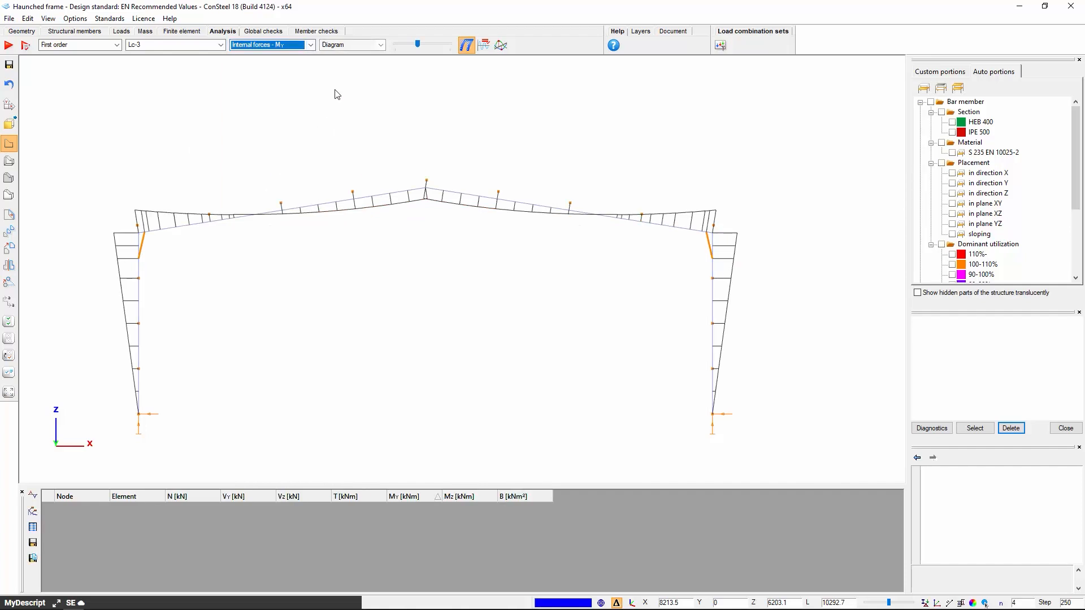
{"action": "mouse_move", "coordinate": [424, 201]}
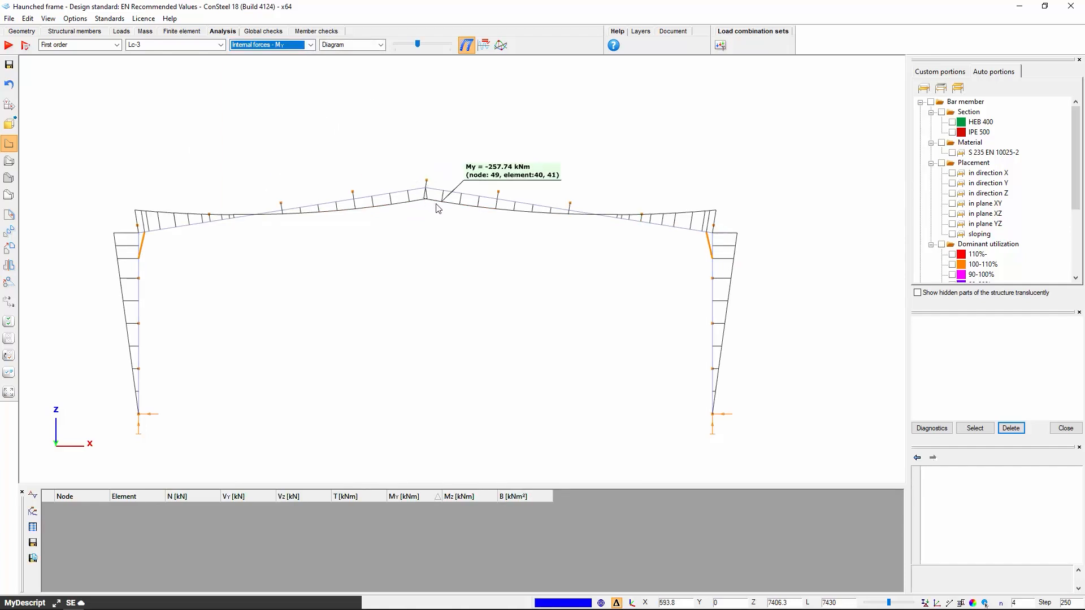
{"action": "right_click", "coordinate": [720, 217]}
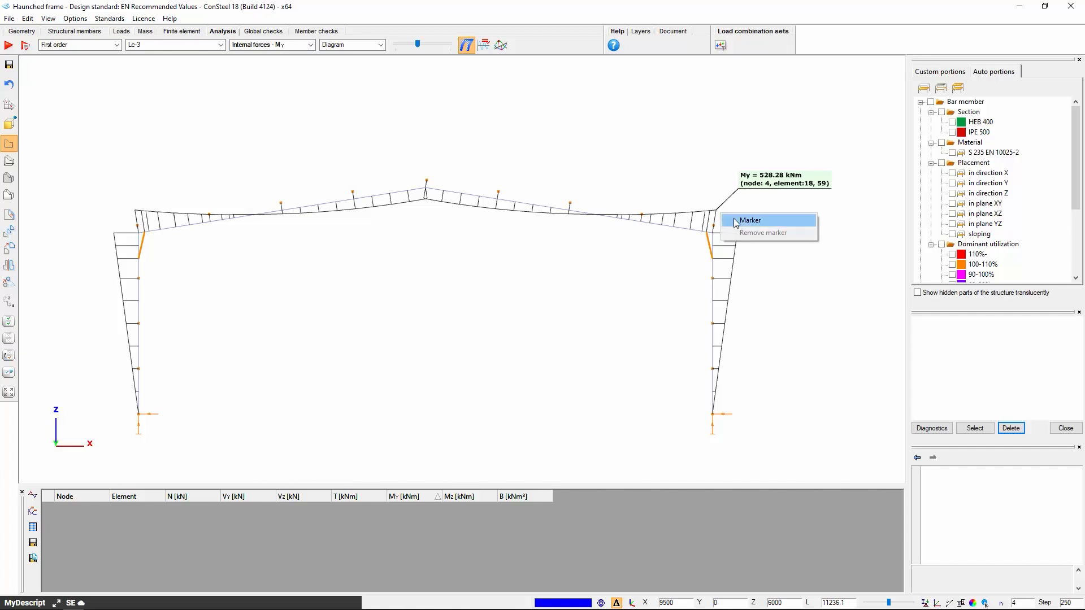
{"action": "left_click", "coordinate": [736, 221]}
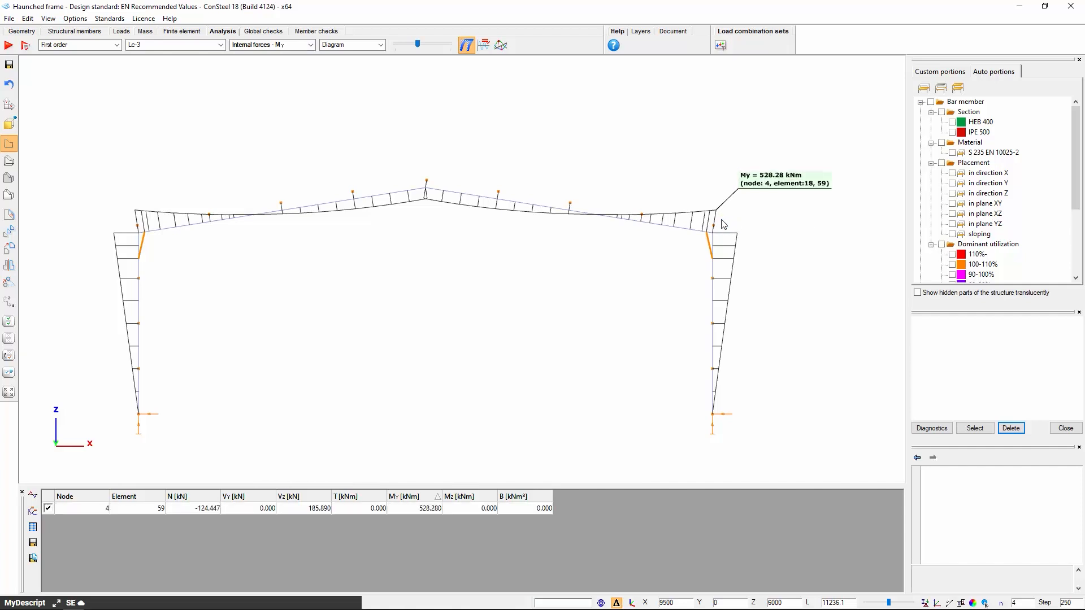
Enlarge the My diagram and add value markers at the ridge and at the top of the right-hand column
{"action": "left_click_drag", "start_coordinate": [421, 45], "coordinate": [432, 43]}
{"action": "left_click", "coordinate": [424, 45]}
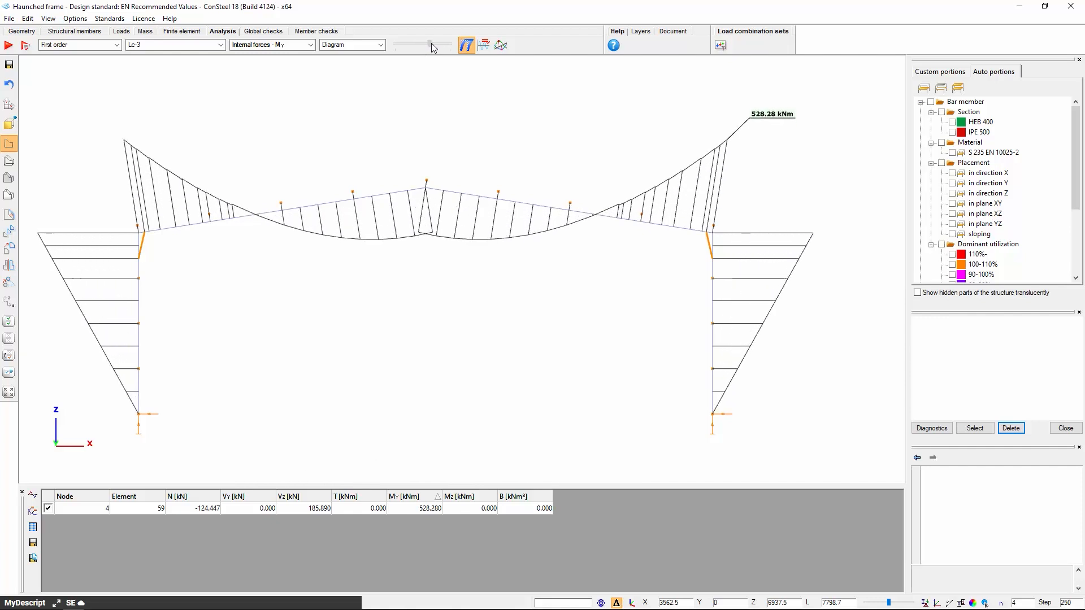
{"action": "right_click", "coordinate": [424, 232]}
{"action": "left_click", "coordinate": [447, 237]}
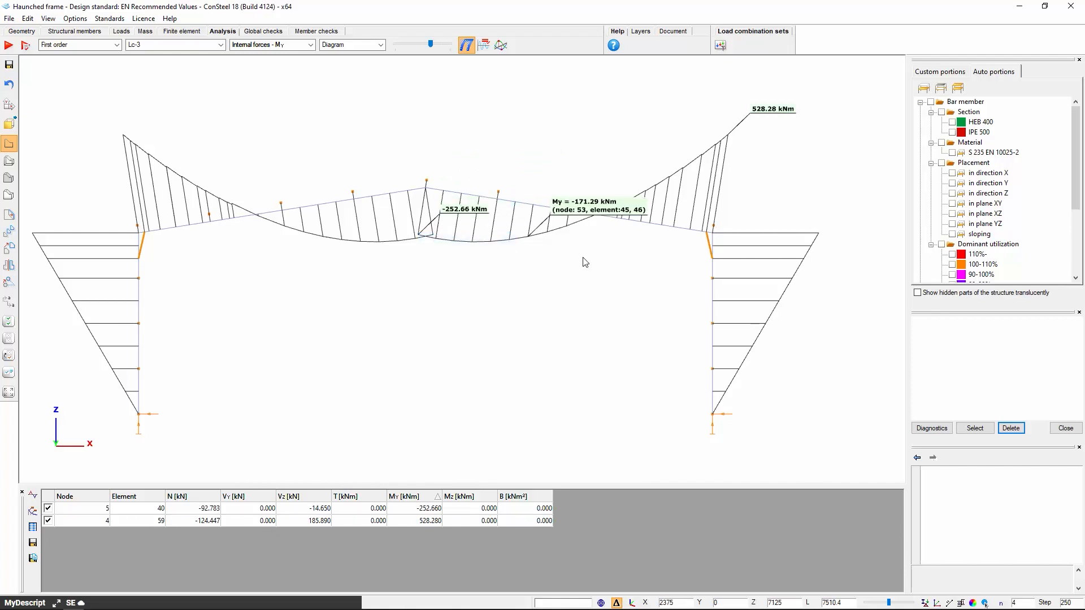
{"action": "right_click", "coordinate": [816, 237]}
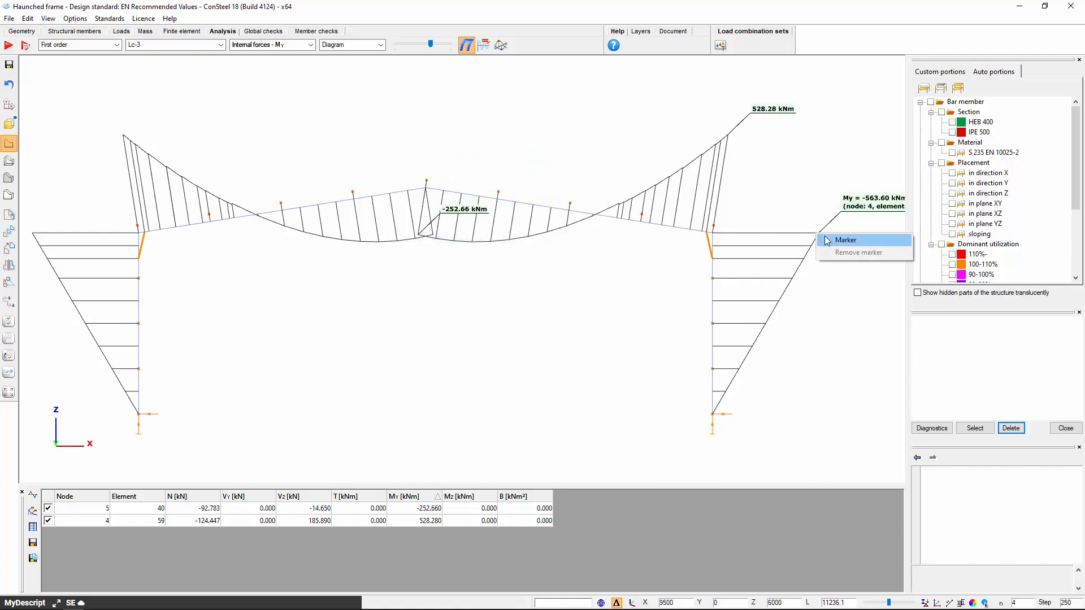
{"action": "left_click", "coordinate": [827, 241]}
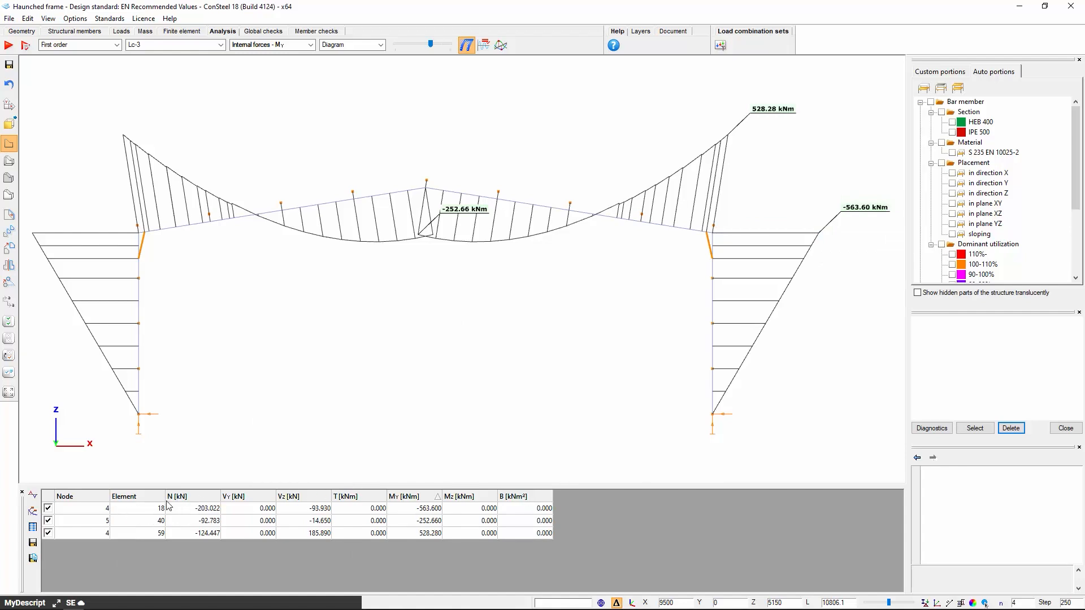
Review the extreme internal force values by members, and list the results for all nodes and elements
{"action": "left_click", "coordinate": [32, 497]}
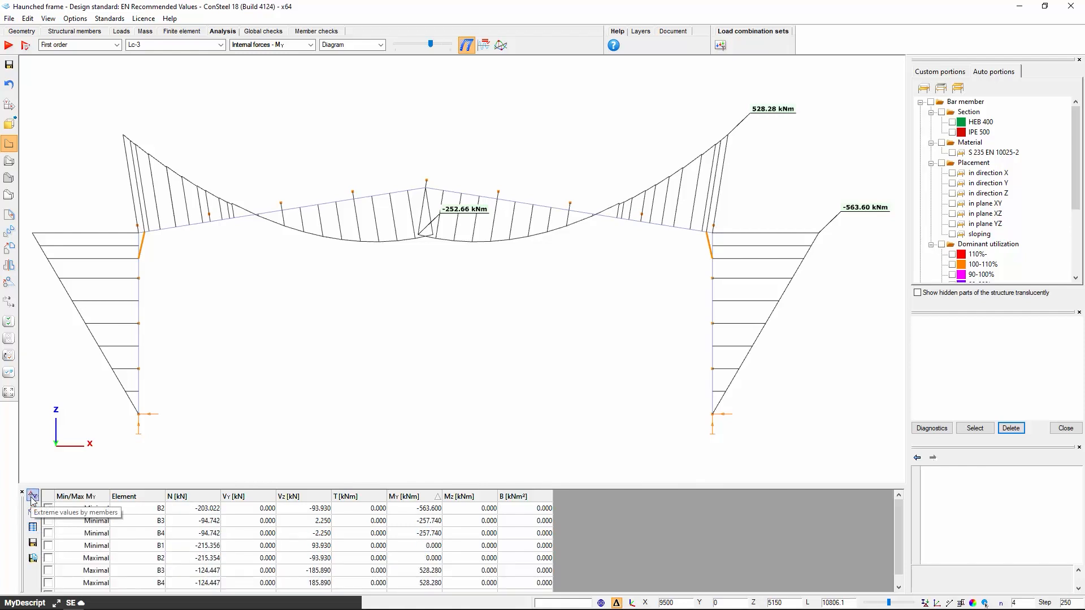
{"action": "left_click", "coordinate": [33, 527]}
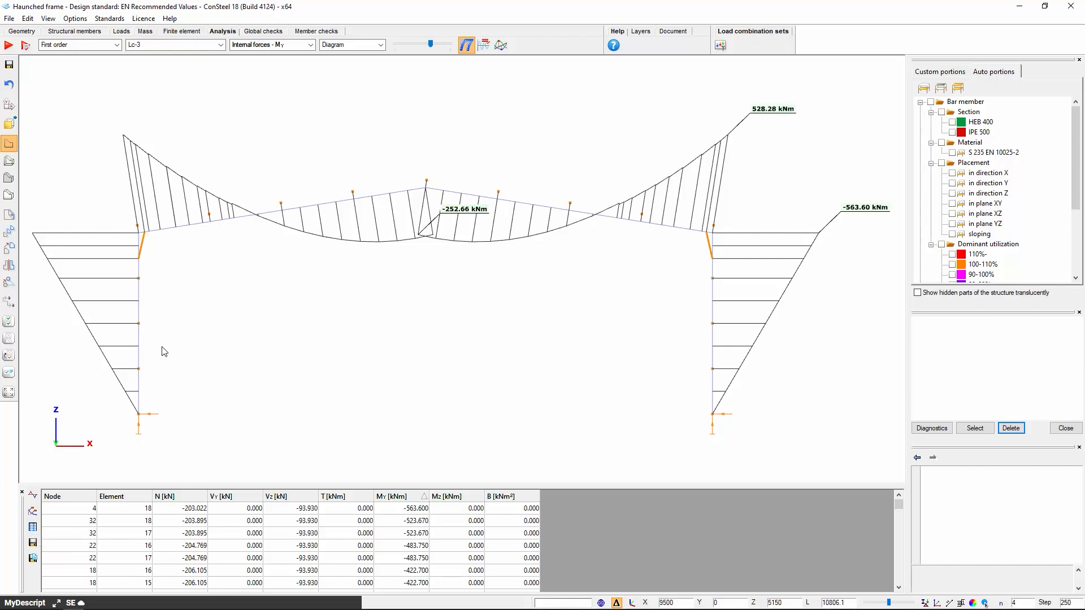
Include all load combinations in the calculation through the load combination settings of the analysis parameters
{"action": "left_click", "coordinate": [25, 46]}
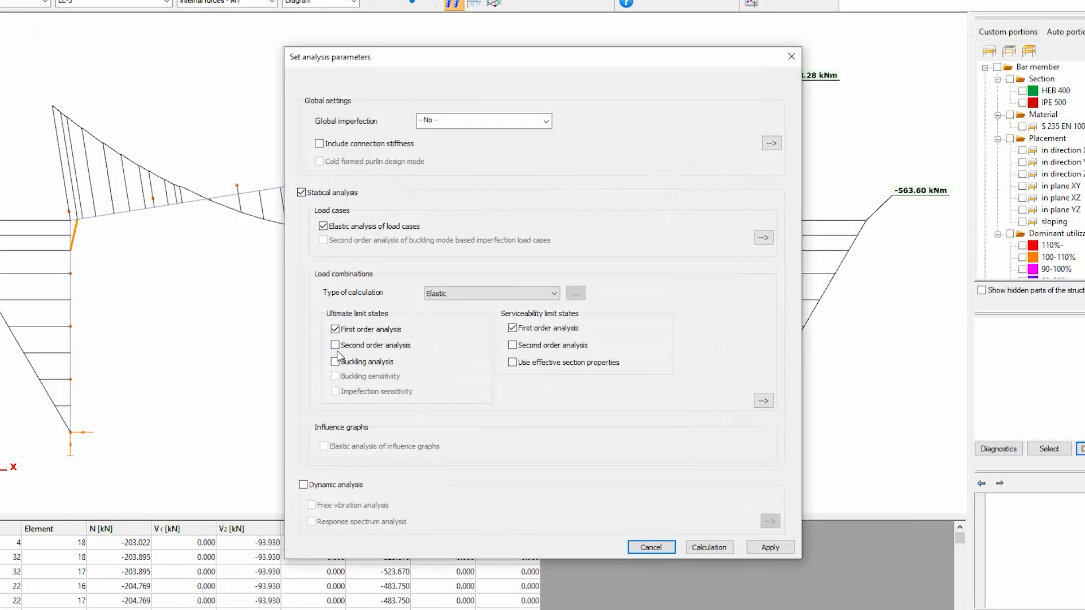
{"action": "left_click", "coordinate": [762, 402]}
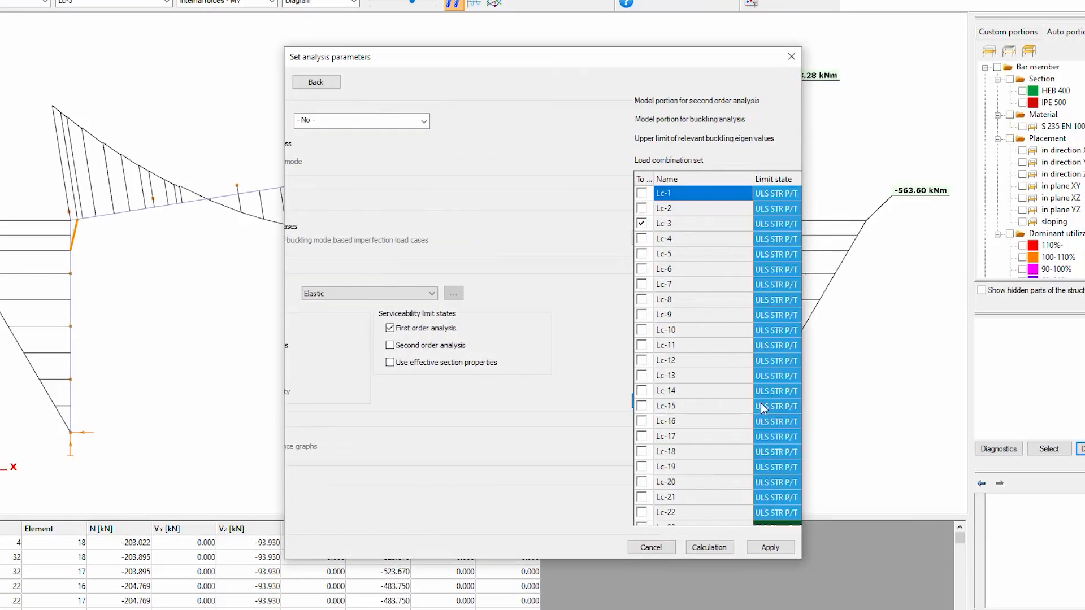
{"action": "left_click", "coordinate": [300, 177]}
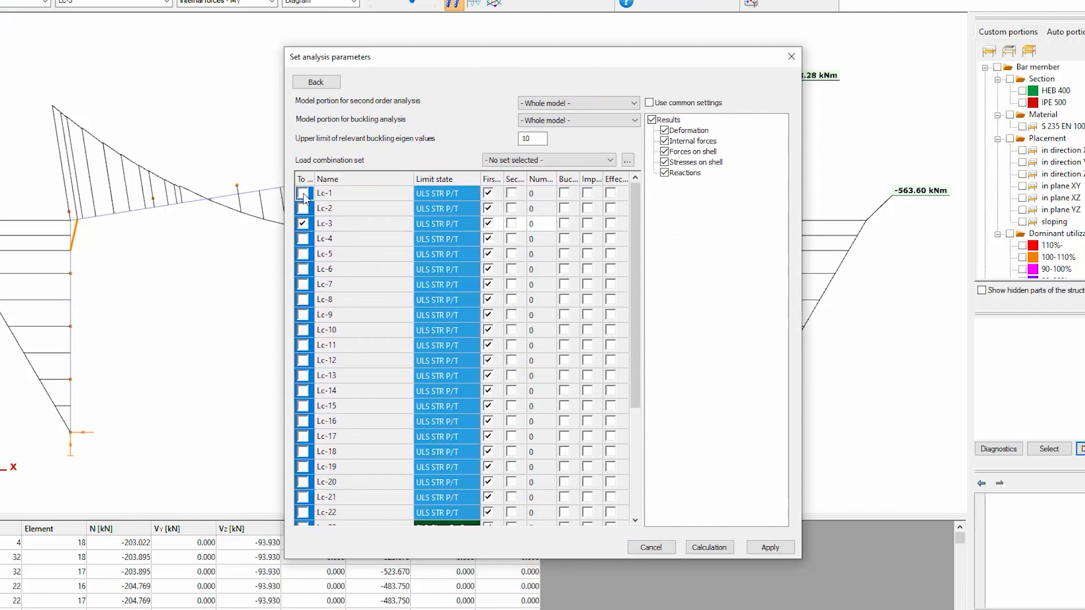
{"action": "left_click", "coordinate": [303, 194]}
{"action": "left_click", "coordinate": [317, 83]}
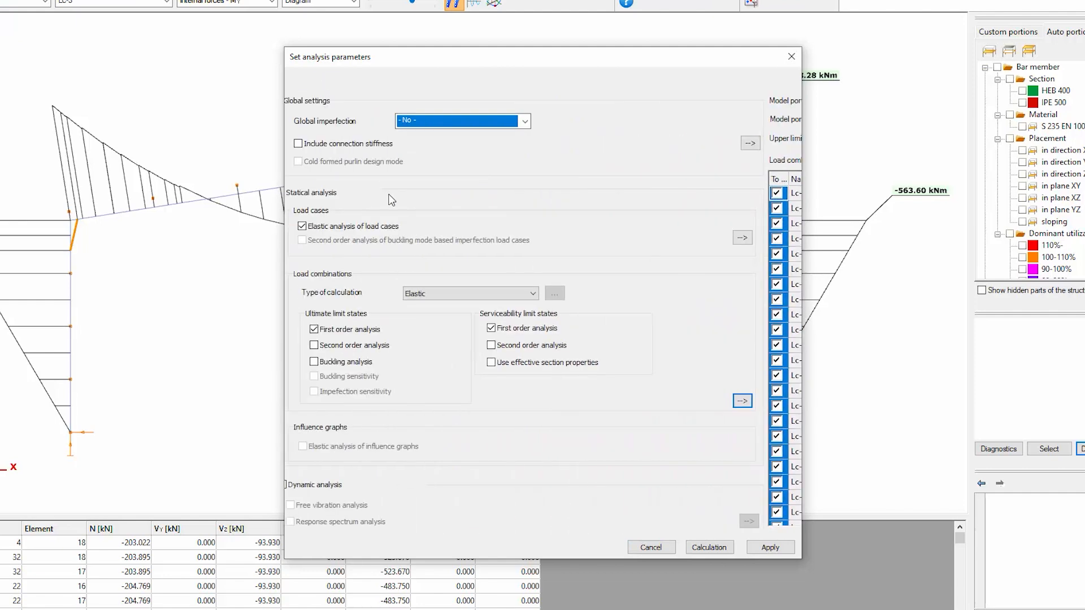
Enable second order analysis and buckling analysis for the ultimate limit states, and apply the analysis parameters
{"action": "left_click", "coordinate": [335, 345]}
{"action": "left_click", "coordinate": [335, 362]}
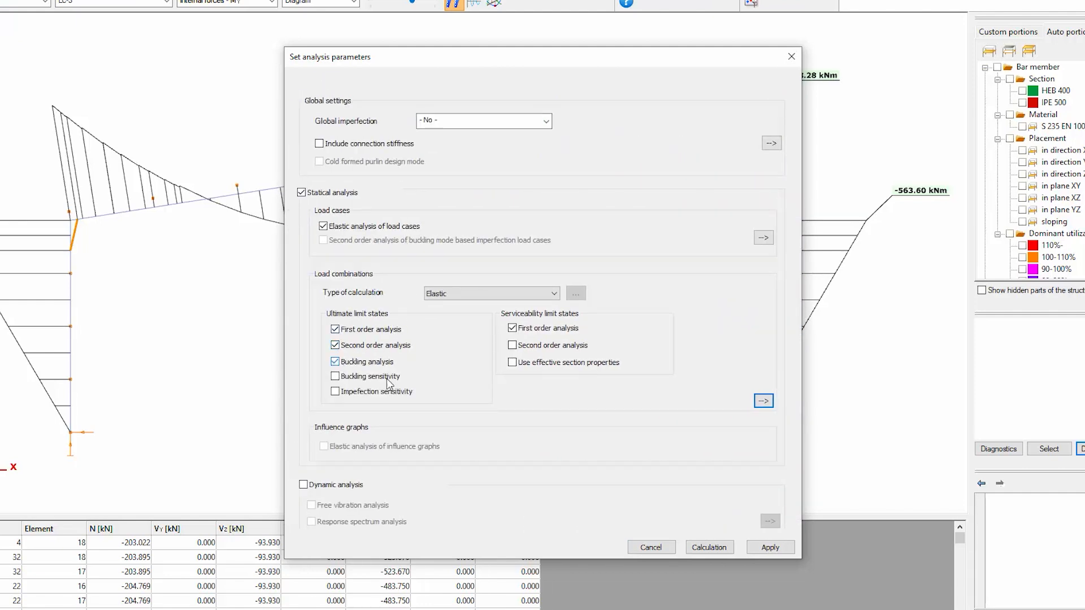
{"action": "left_click", "coordinate": [770, 547]}
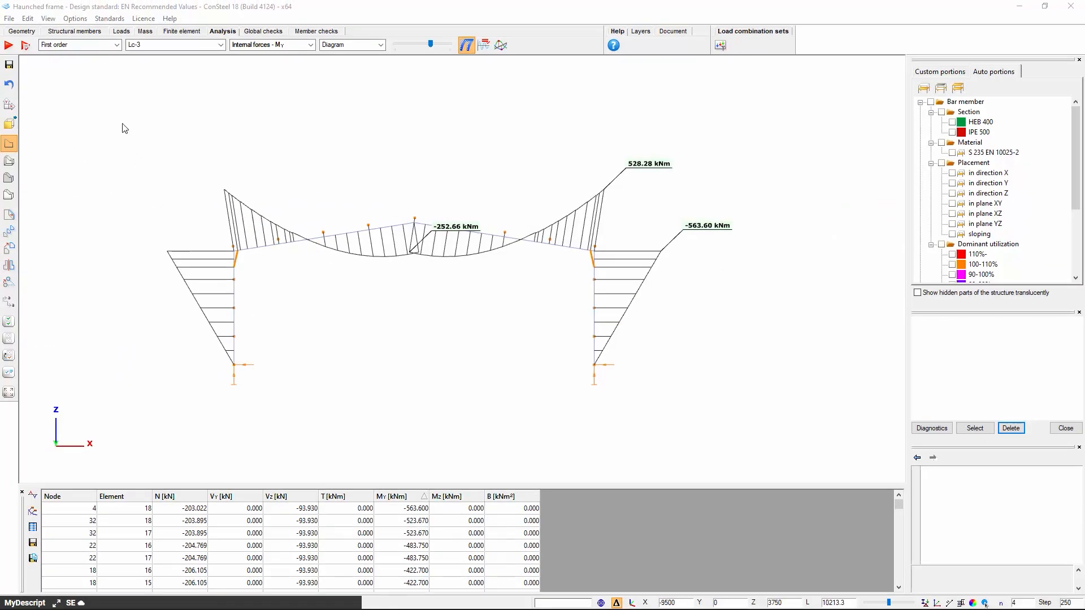
Compare the second order My values of Lc-3 with the first order ones, returning the display to first order
{"action": "left_click", "coordinate": [102, 45]}
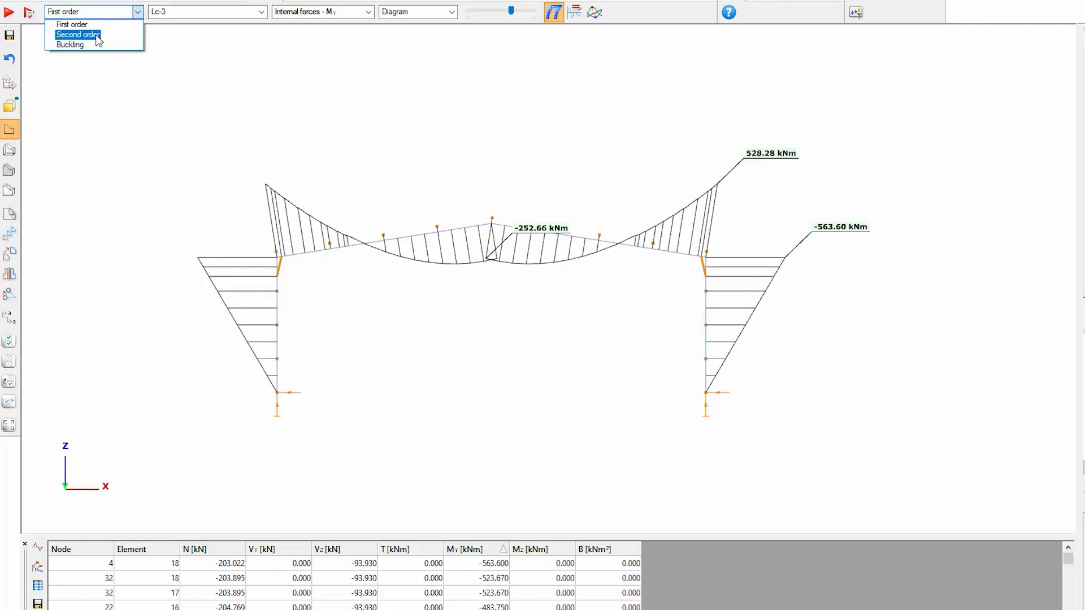
{"action": "left_click", "coordinate": [97, 36]}
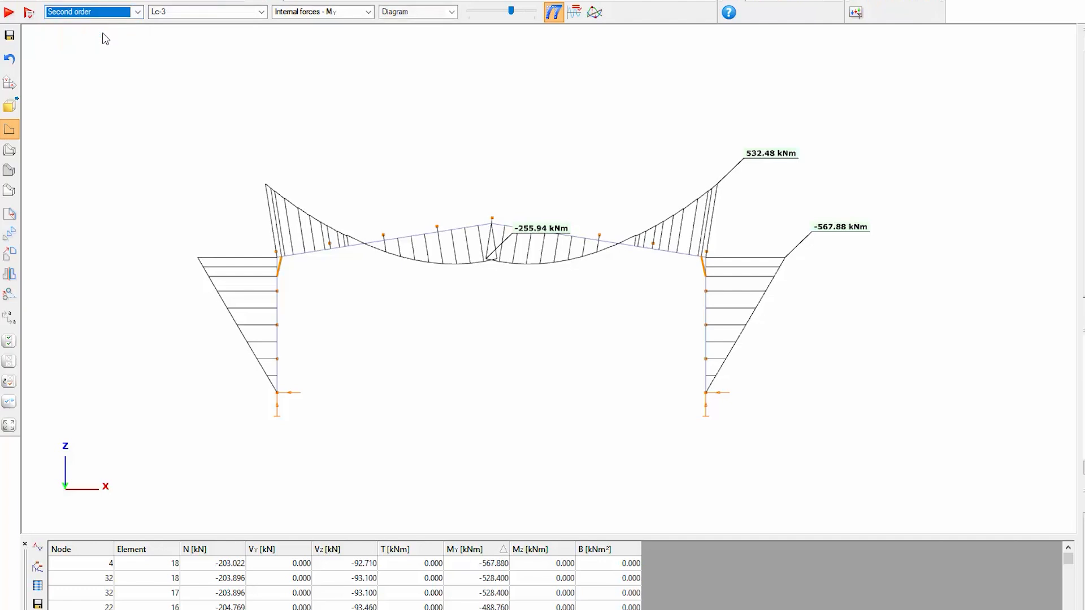
{"action": "left_click", "coordinate": [180, 13]}
{"action": "left_click", "coordinate": [180, 13]}
{"action": "mouse_move", "coordinate": [486, 261]}
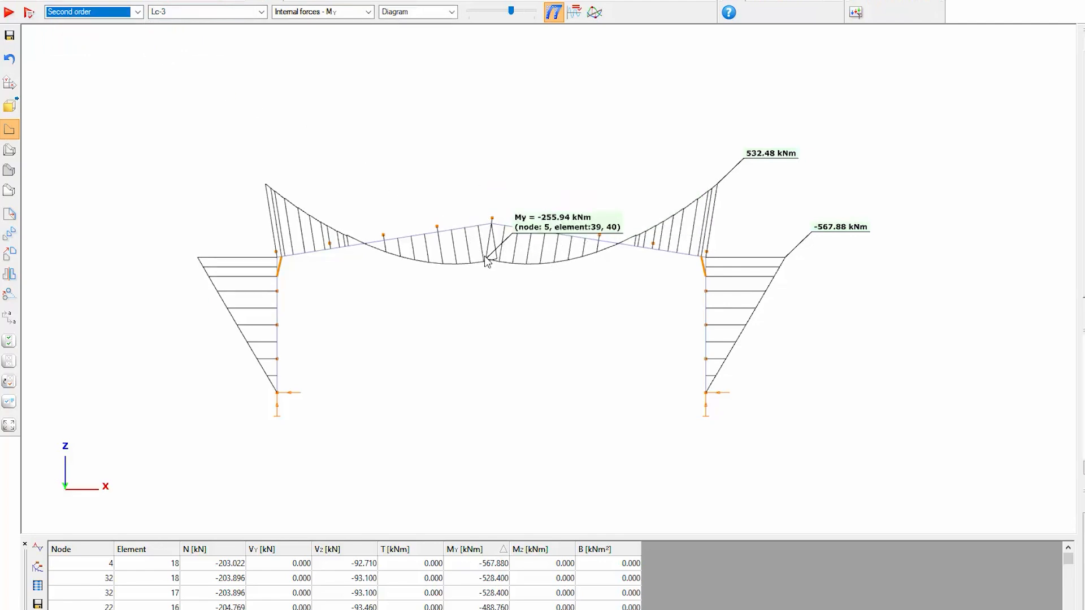
{"action": "left_click", "coordinate": [128, 12]}
{"action": "left_click", "coordinate": [104, 28]}
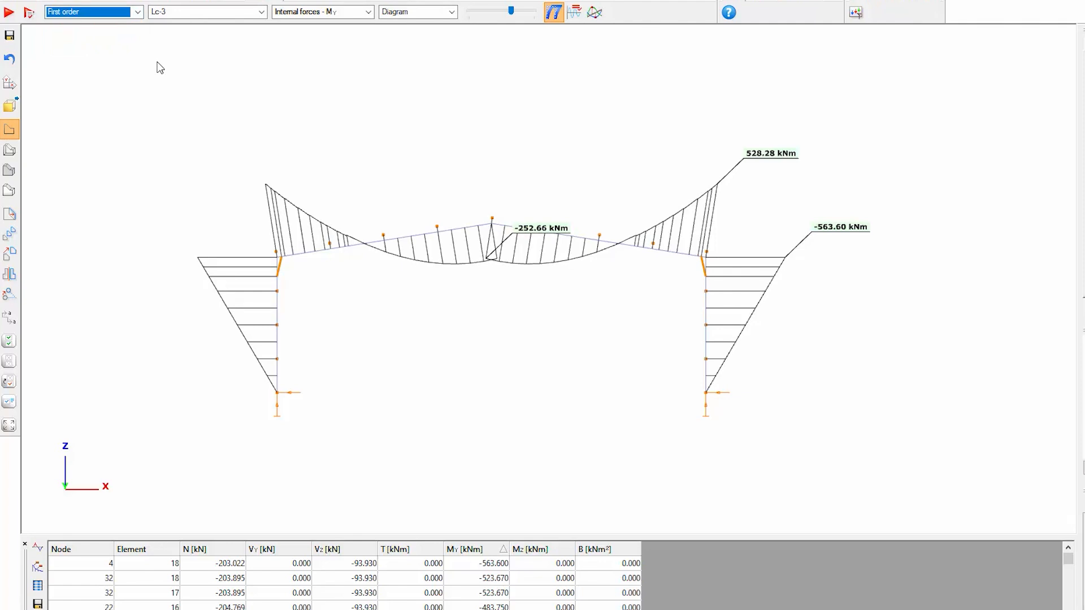
Display the buckling results of Lc-3, and check the critical factors per load combination and the list of eigenvalues
{"action": "left_click", "coordinate": [138, 13]}
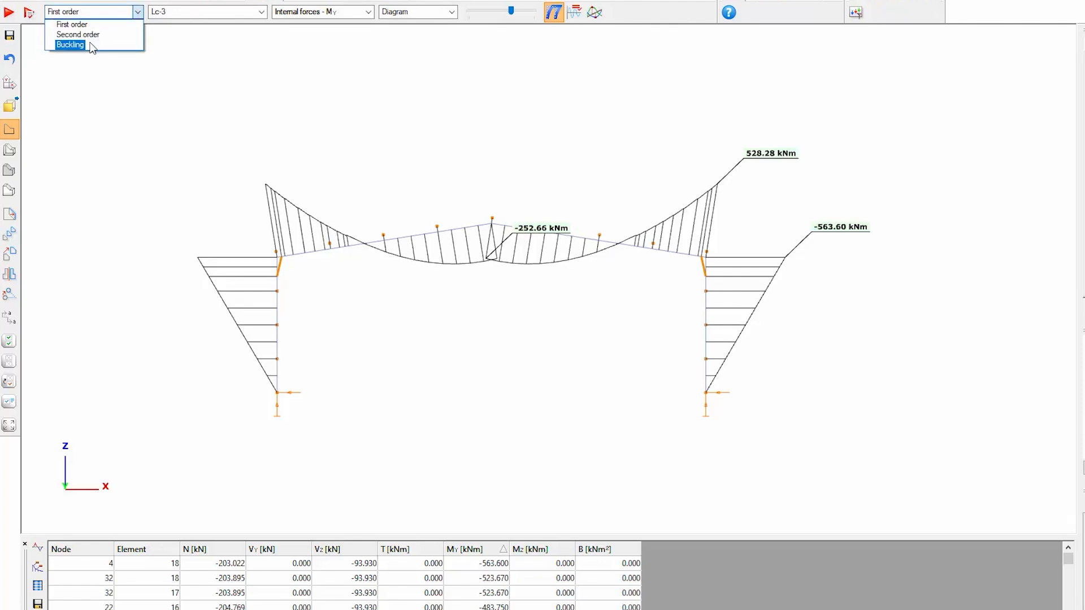
{"action": "left_click", "coordinate": [71, 44]}
{"action": "left_click", "coordinate": [261, 11]}
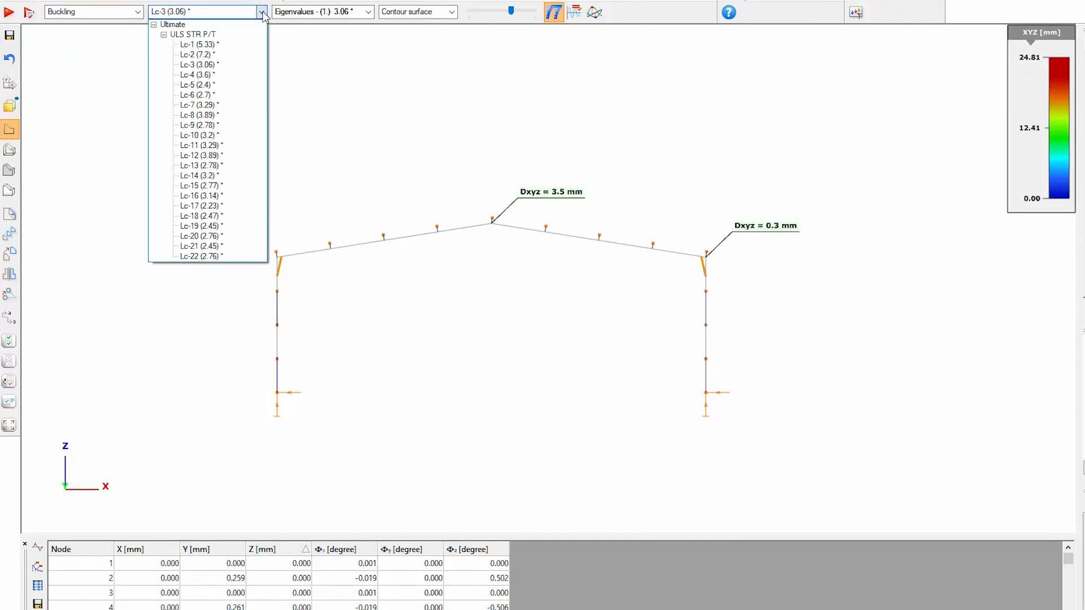
{"action": "left_click", "coordinate": [261, 12]}
{"action": "left_click", "coordinate": [337, 11]}
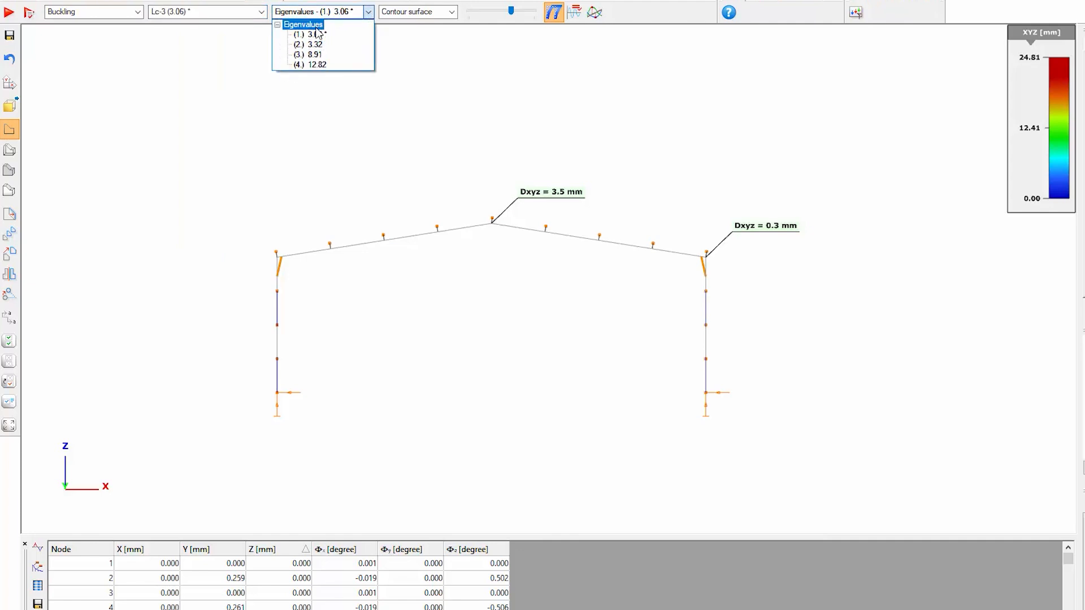
Show the first buckling mode on the solid model in 3D, reduce its deformation scale and hide the original shape
{"action": "left_click", "coordinate": [16, 171]}
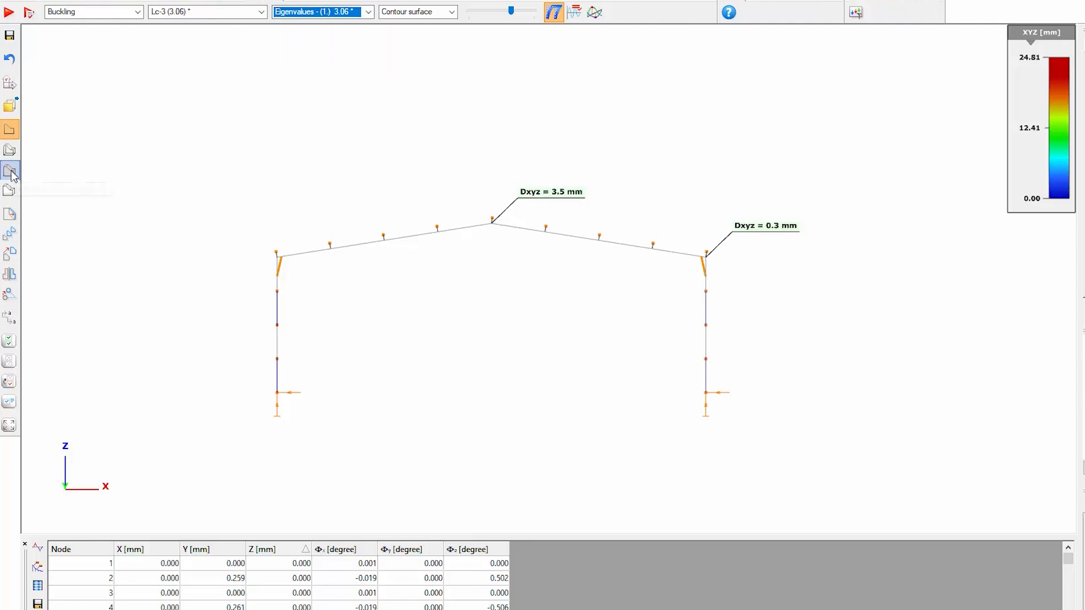
{"action": "left_click", "coordinate": [13, 170]}
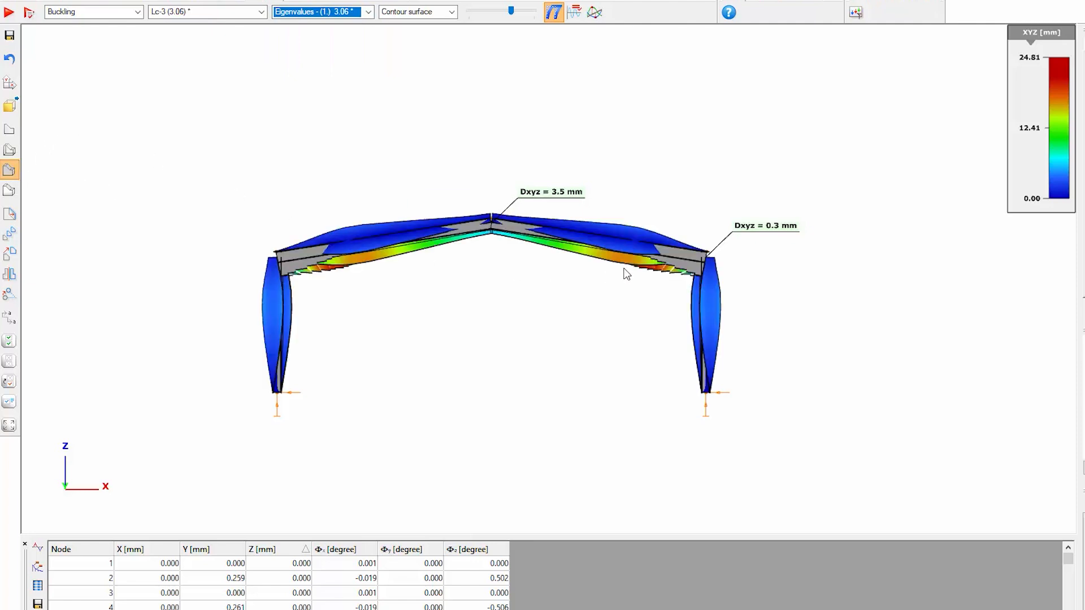
{"action": "middle_click_drag", "start_coordinate": [622, 268], "coordinate": [540, 308]}
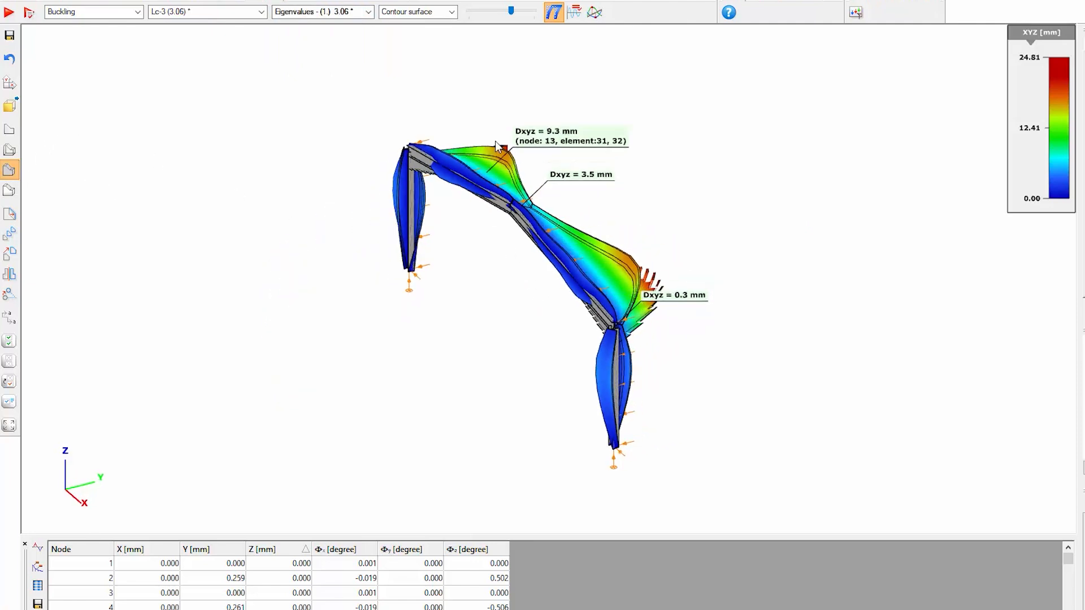
{"action": "left_click_drag", "start_coordinate": [511, 14], "coordinate": [506, 17]}
{"action": "left_click", "coordinate": [548, 17]}
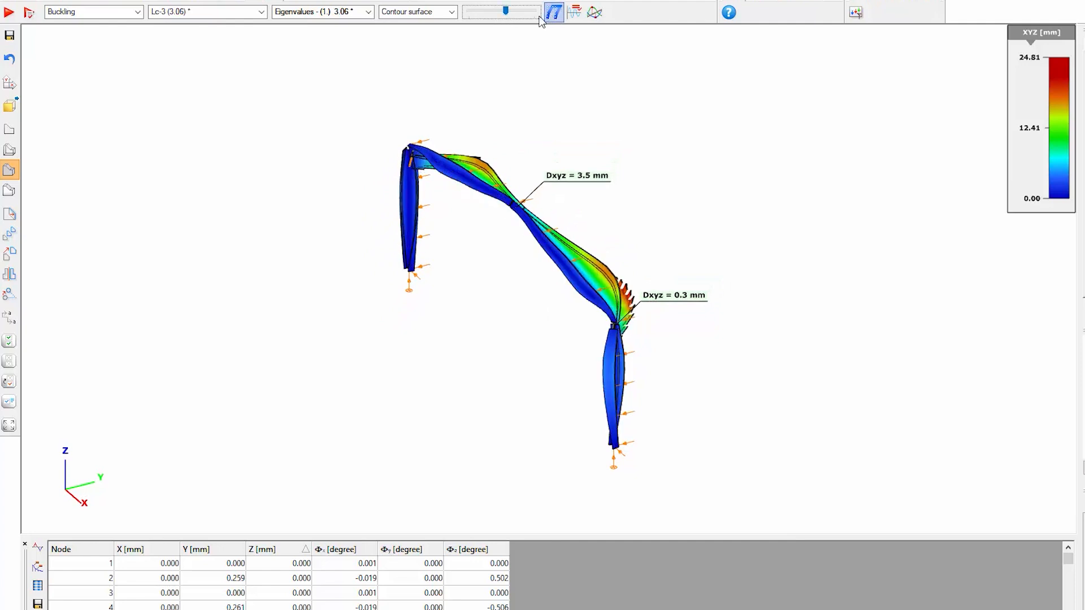
Examine the buckling shapes of Lc-3 from the first to the fourth eigenvalue, and return to the first
{"action": "left_click", "coordinate": [347, 13]}
{"action": "key", "text": "Down"}
{"action": "key", "text": "Return"}
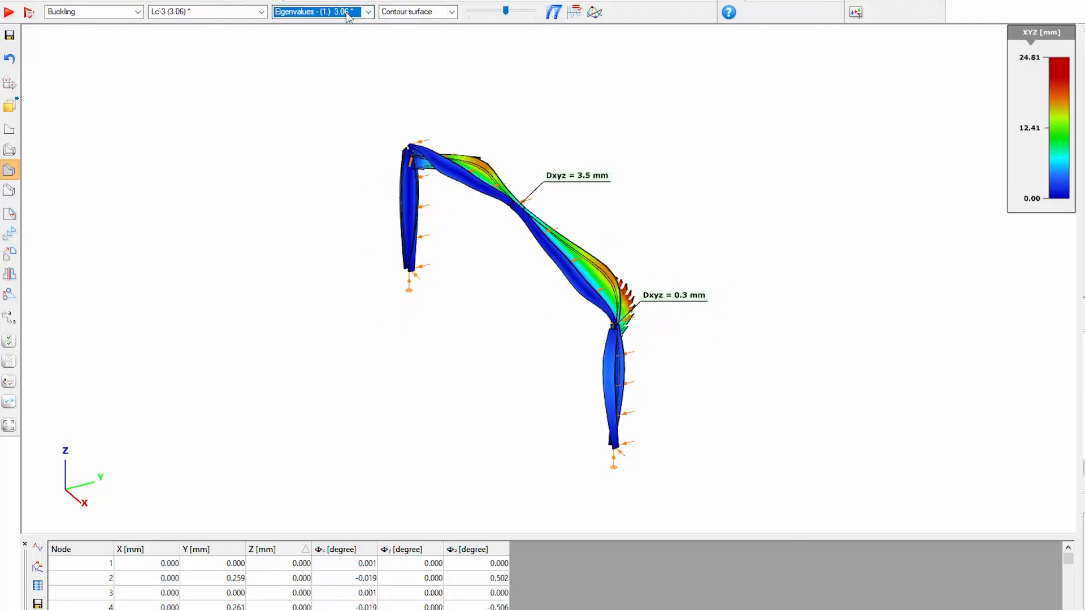
{"action": "key", "text": "Down"}
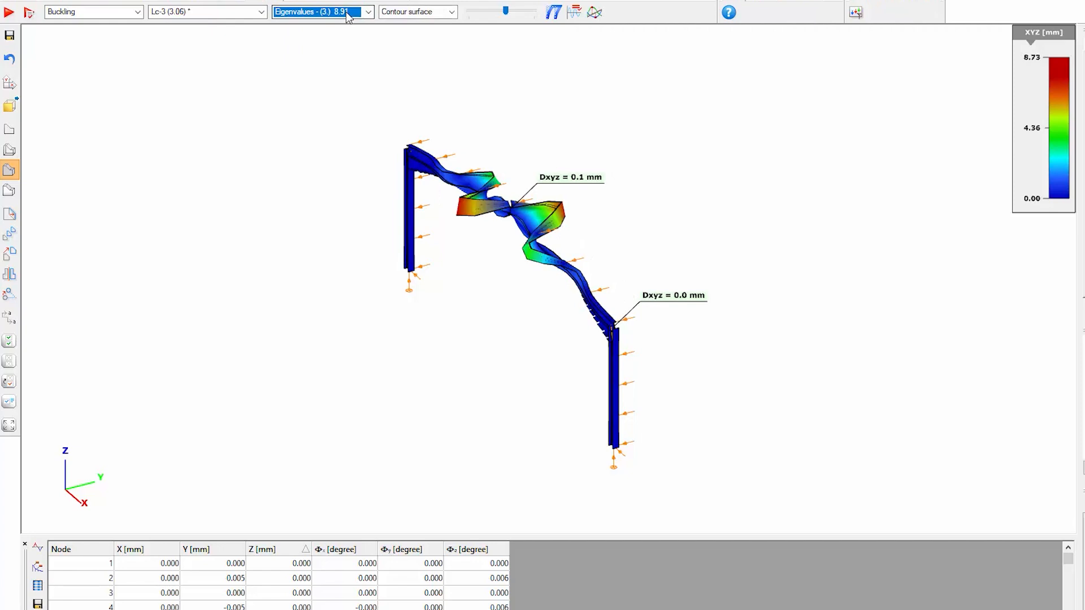
{"action": "key", "text": "Down"}
{"action": "key", "text": "Up"}
{"action": "key", "text": "Up"}
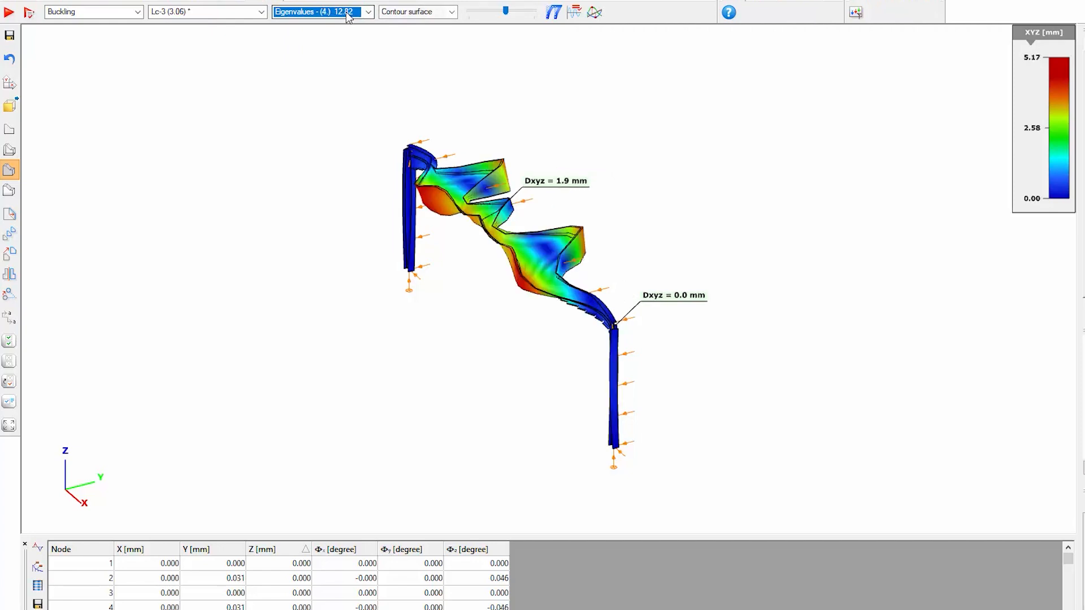
{"action": "key", "text": "Up"}
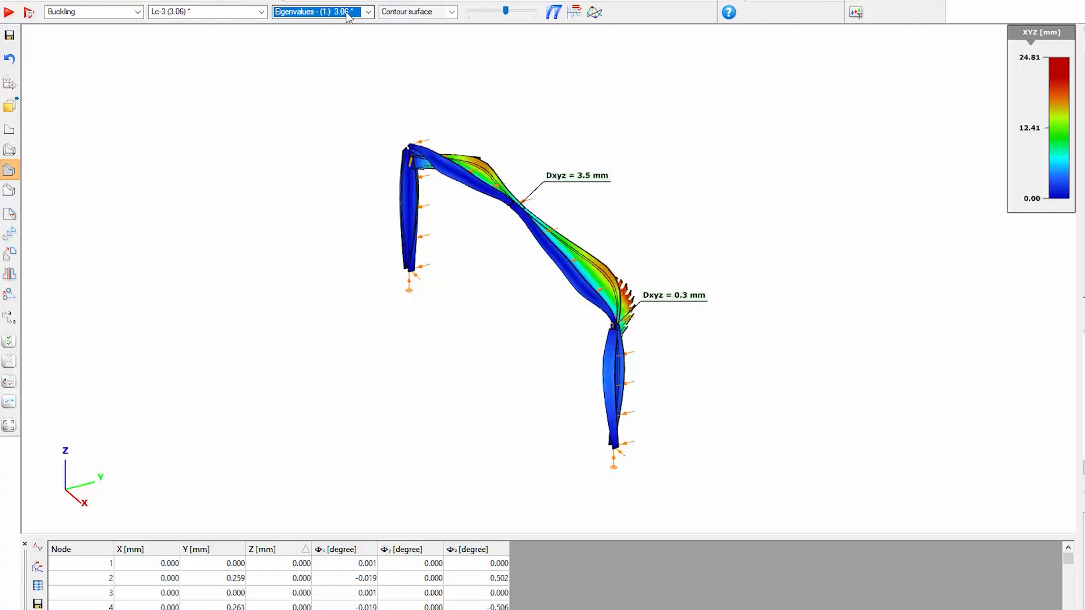
Reduce the deformation scale further, step through to the fourth eigenvalue and inspect its buckling shape from another angle
{"action": "left_click_drag", "start_coordinate": [506, 12], "coordinate": [501, 14]}
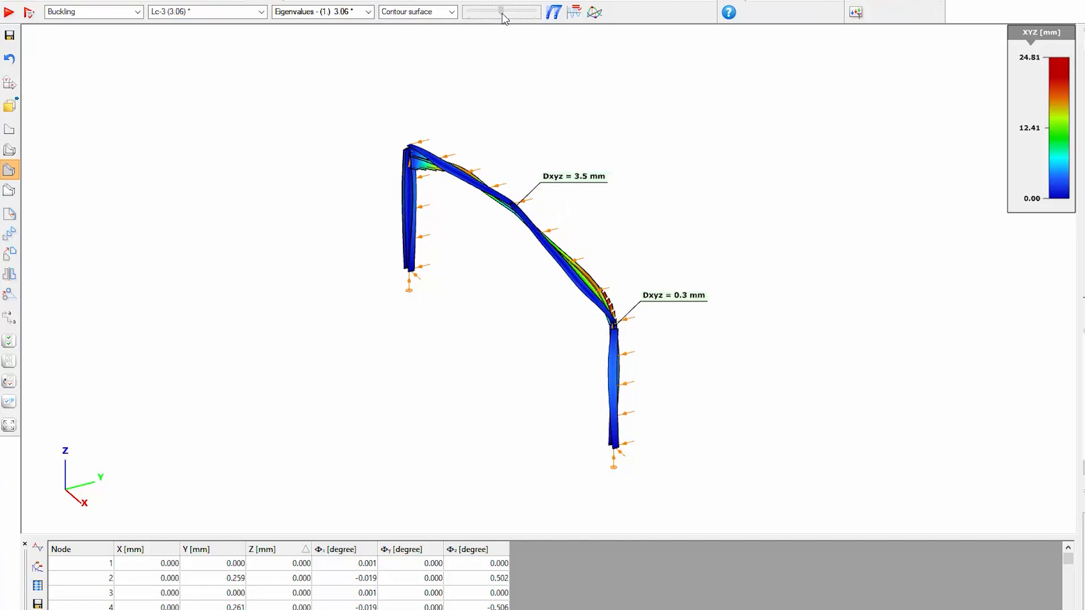
{"action": "left_click", "coordinate": [350, 18]}
{"action": "key", "text": "Down"}
{"action": "key", "text": "Down"}
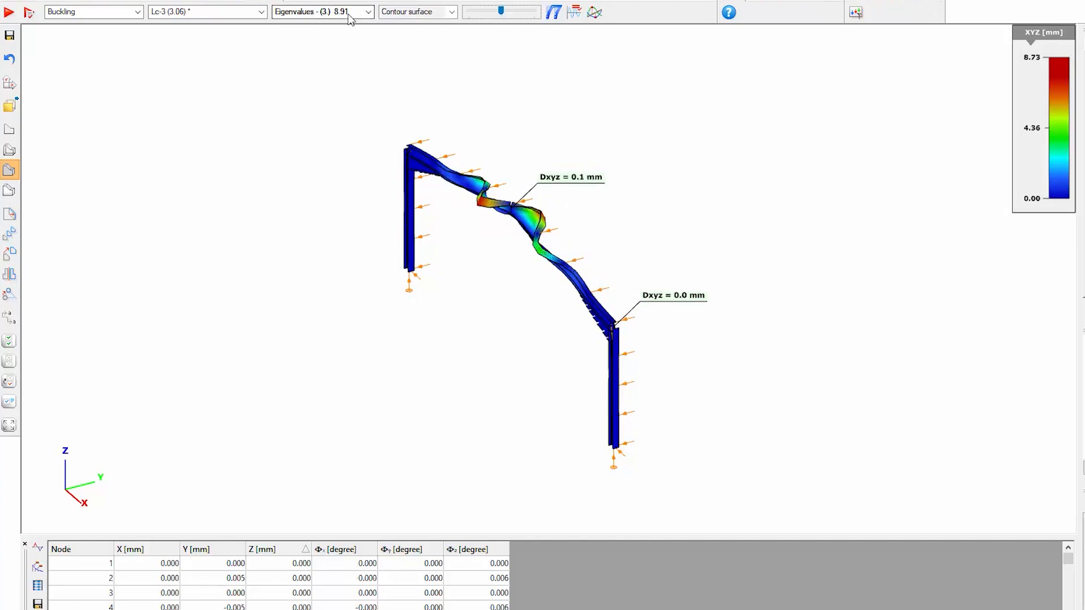
{"action": "key", "text": "Down"}
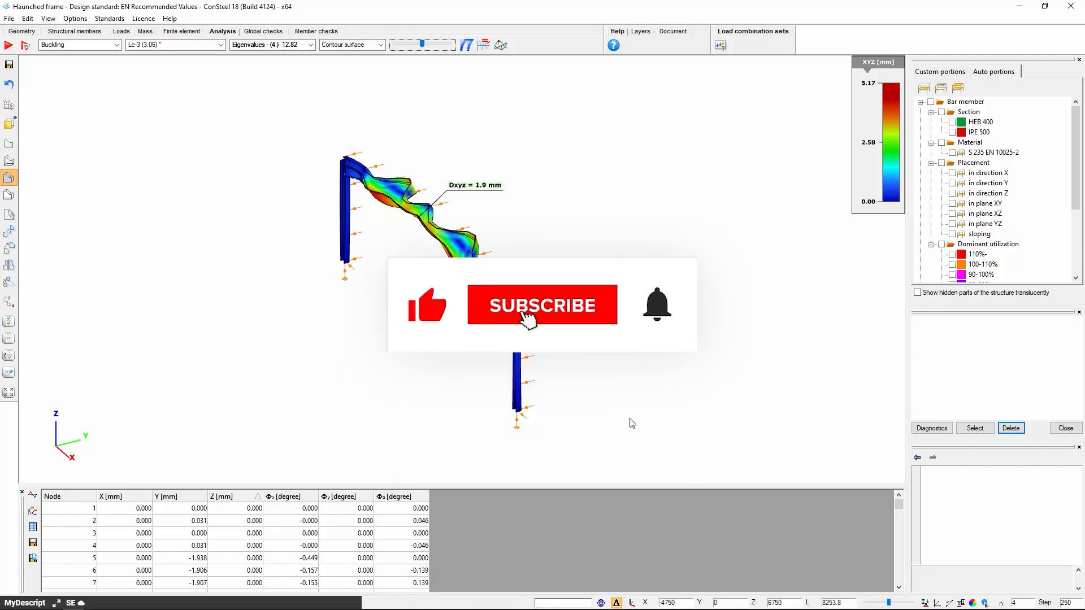
{"action": "middle_click_drag", "start_coordinate": [532, 389], "coordinate": [558, 371]}
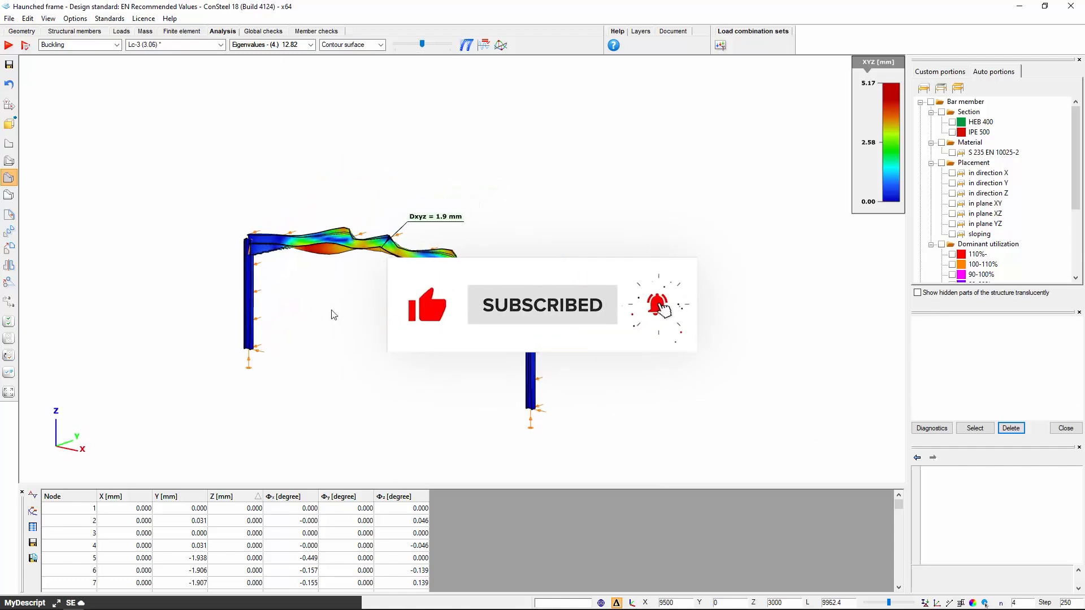
{"action": "middle_click_drag", "start_coordinate": [331, 313], "coordinate": [712, 429]}
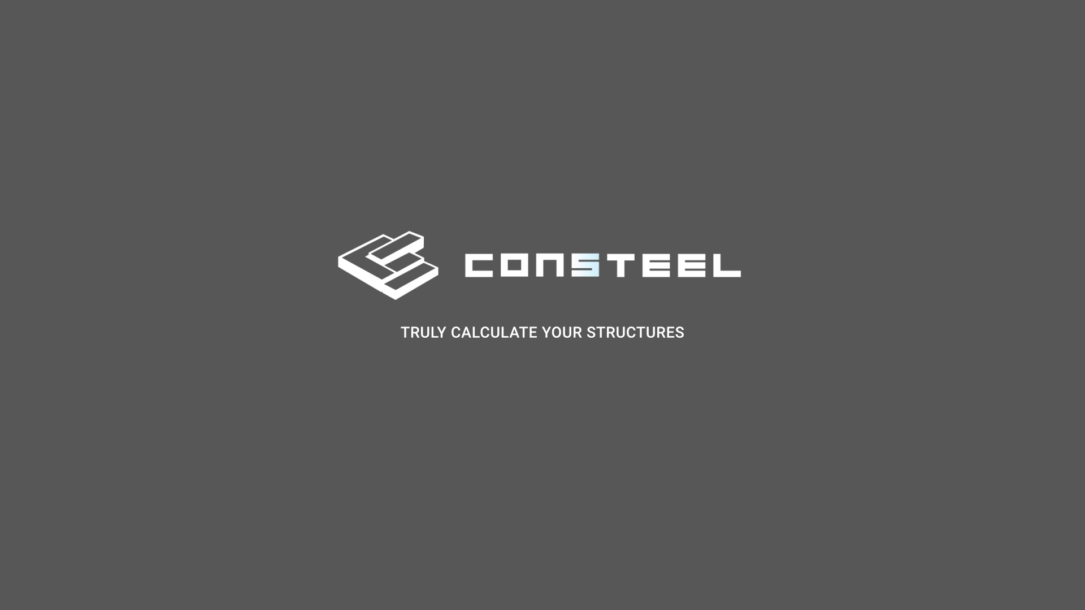